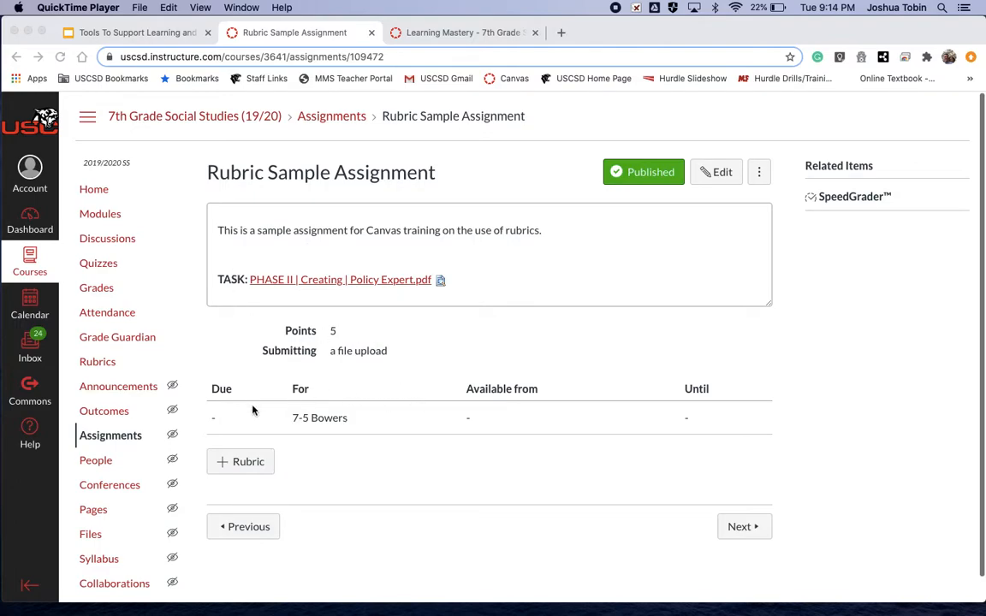
Add a new rubric to the Rubric Sample Assignment and title it "Sample Rubric".
click(237, 463)
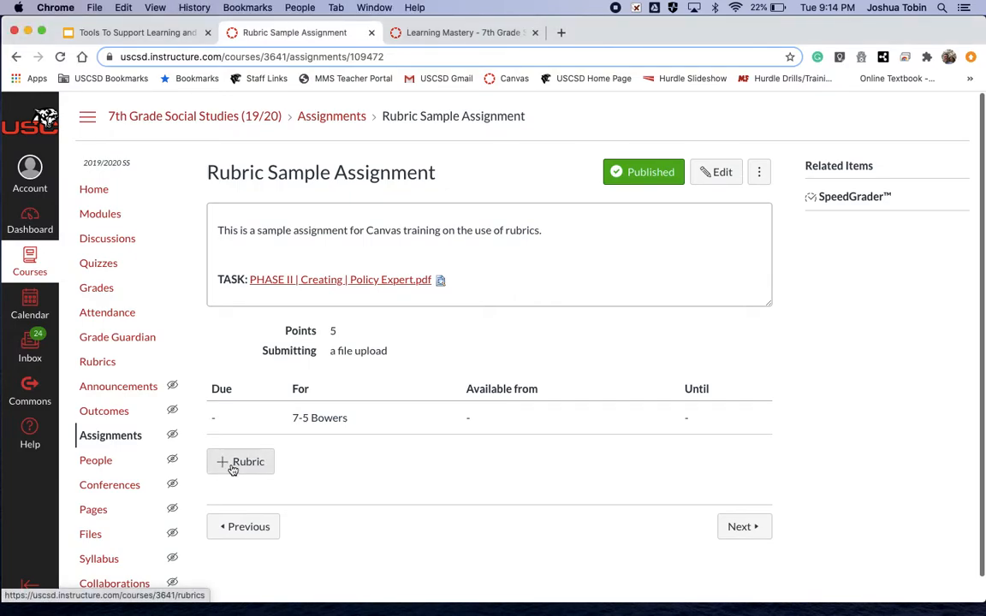
click(247, 466)
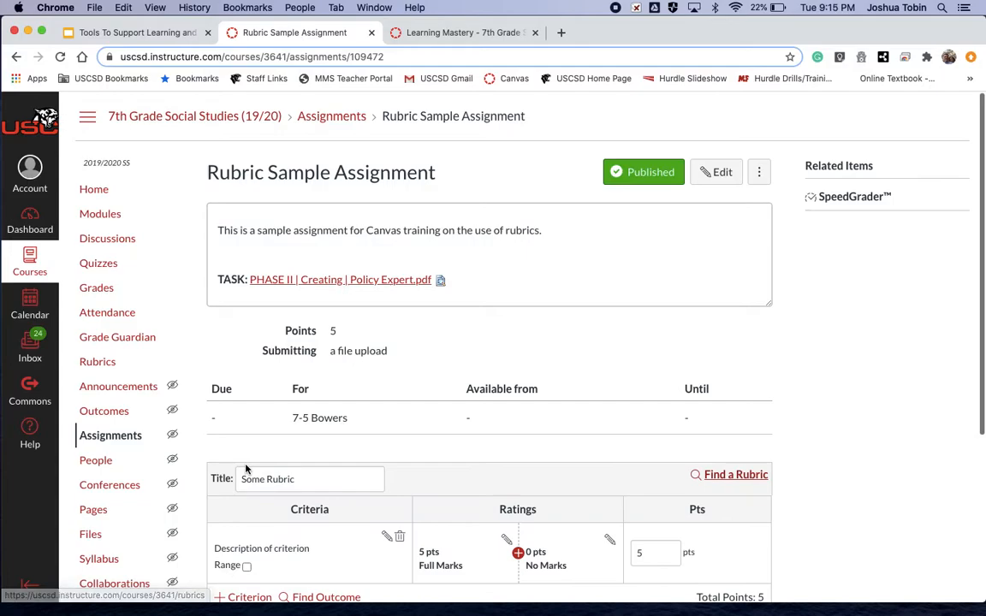
scroll(404, 444, down, 5)
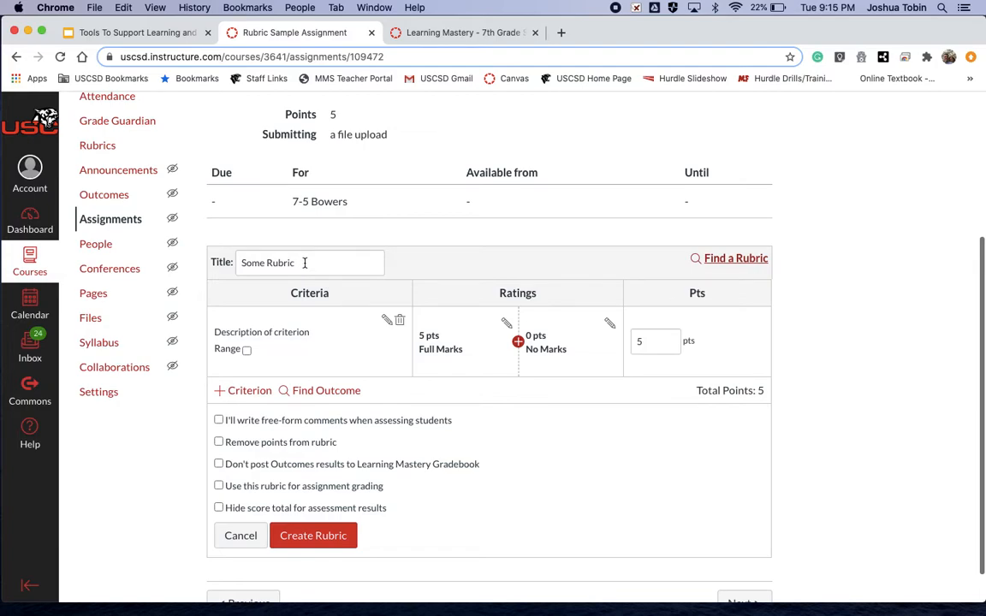
drag(304, 263, 208, 262)
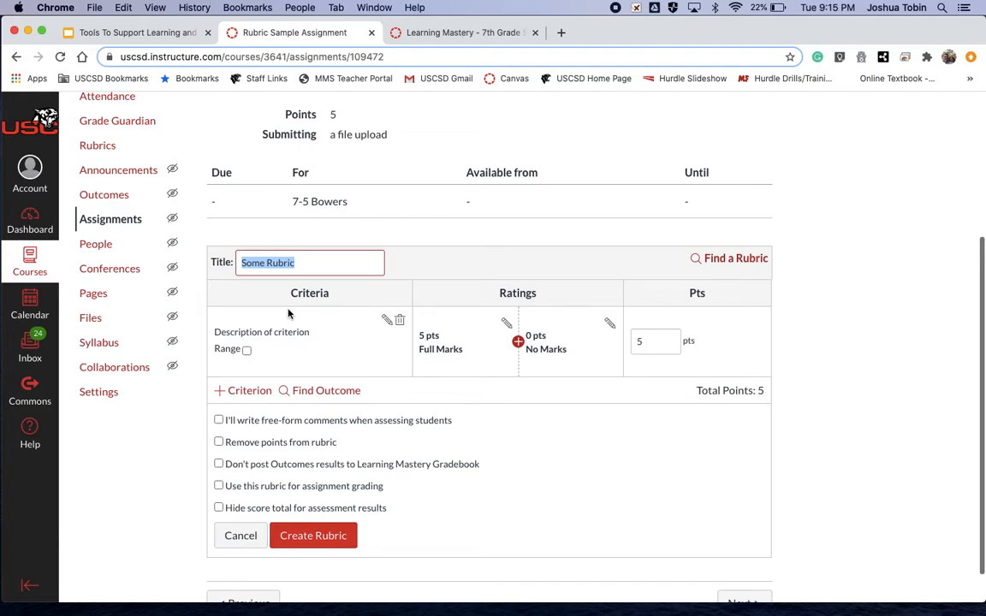
text(Sam)
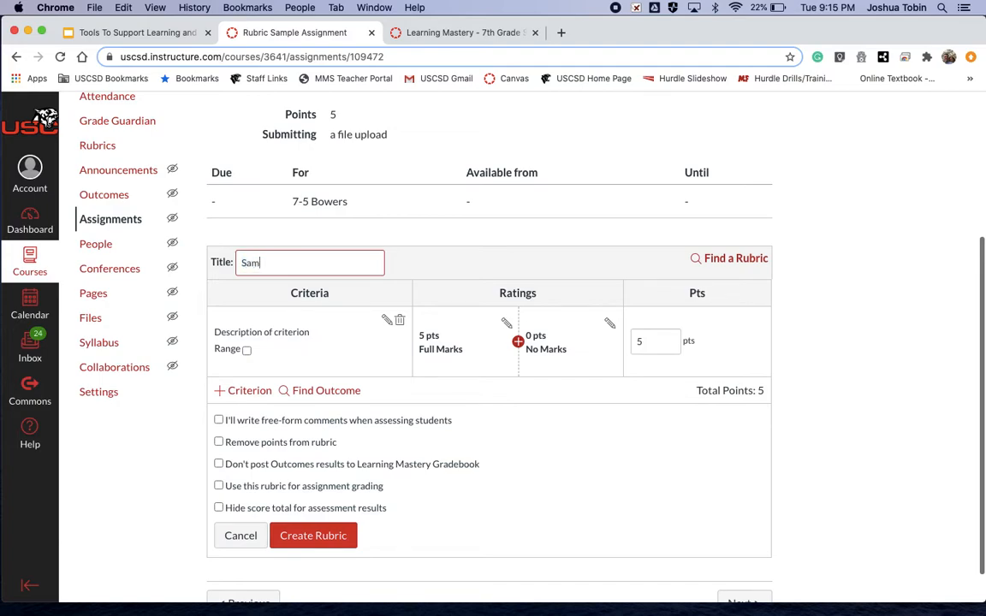
text(ple Rubric)
Change the first criterion's description to "Thesis Statement".
click(386, 322)
drag(470, 304, 366, 298)
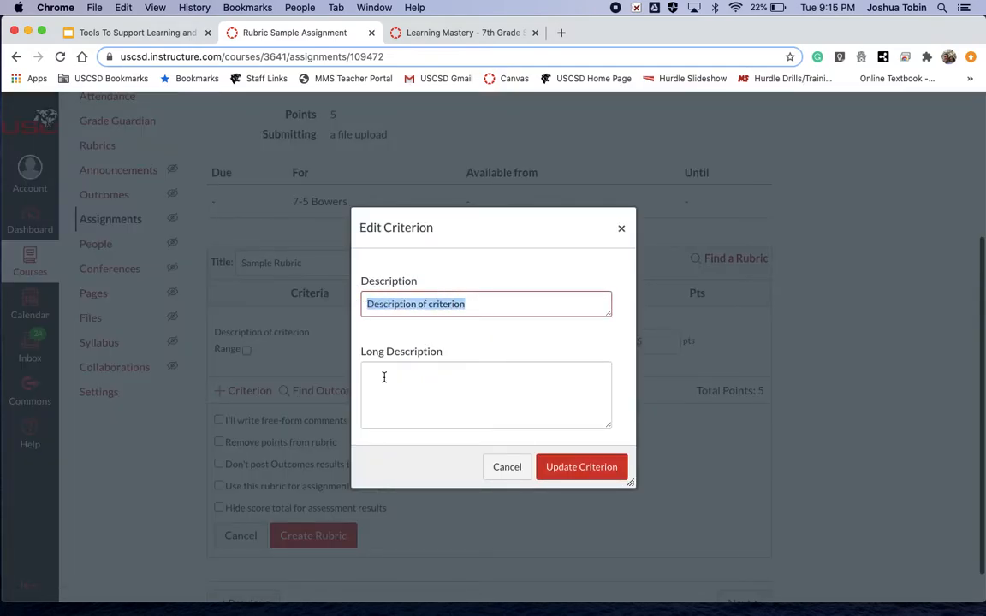
text(Thesis Statement)
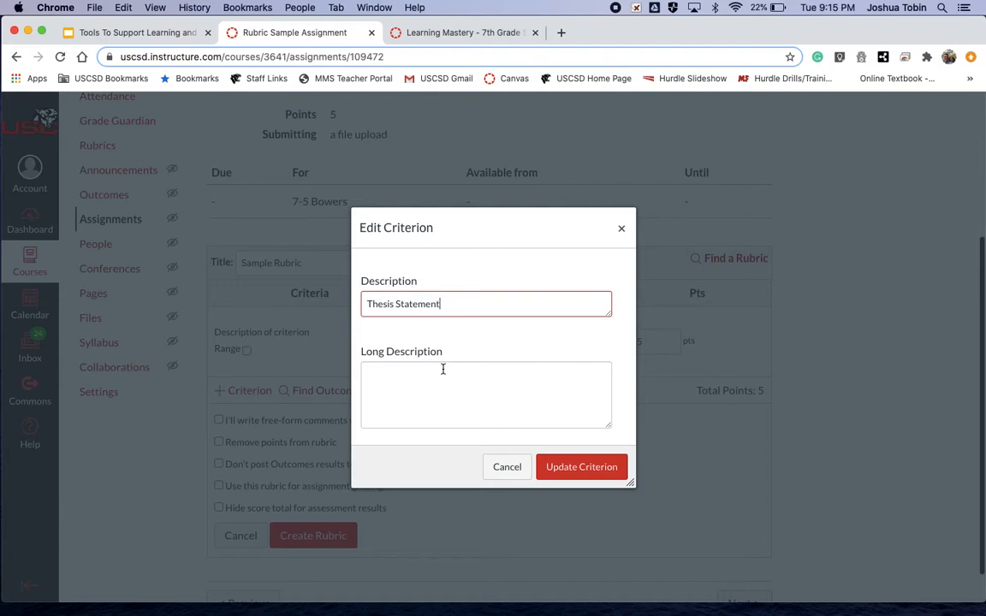
click(590, 469)
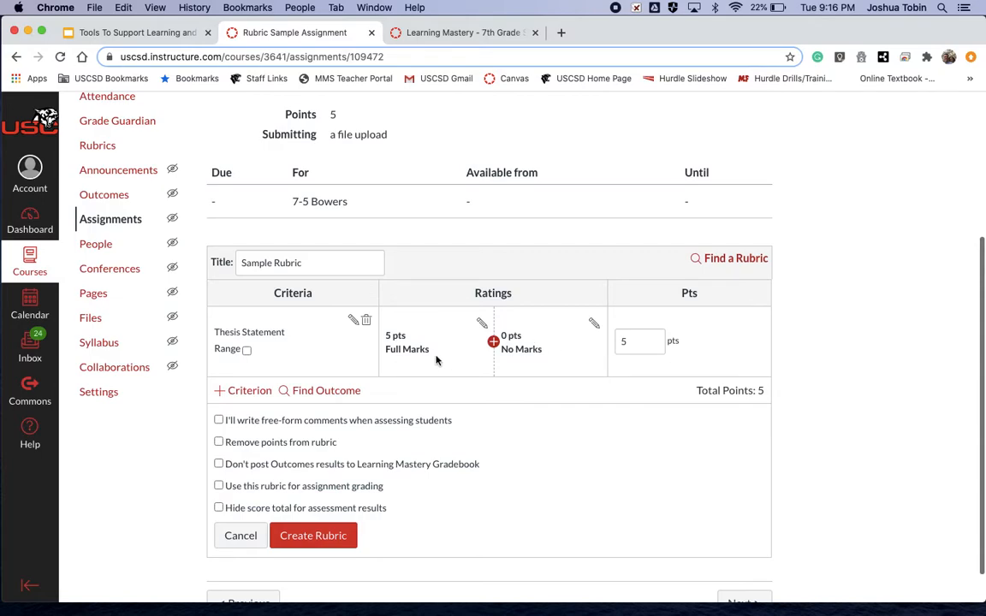
Add a 4-point "Near Mastery" rating to Thesis Statement, described as "One item in the thesis statement is missing".
click(493, 343)
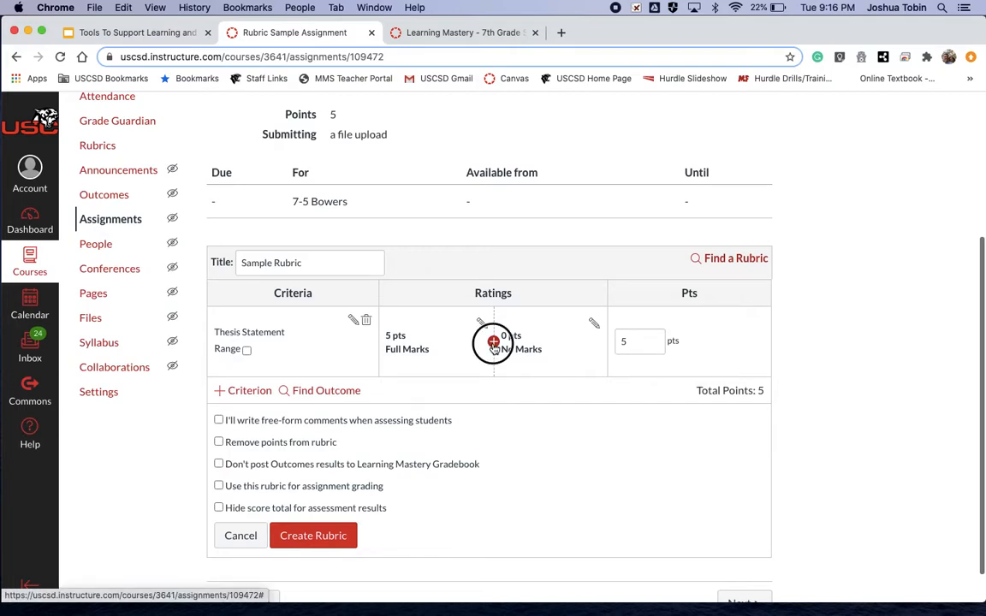
text(3)
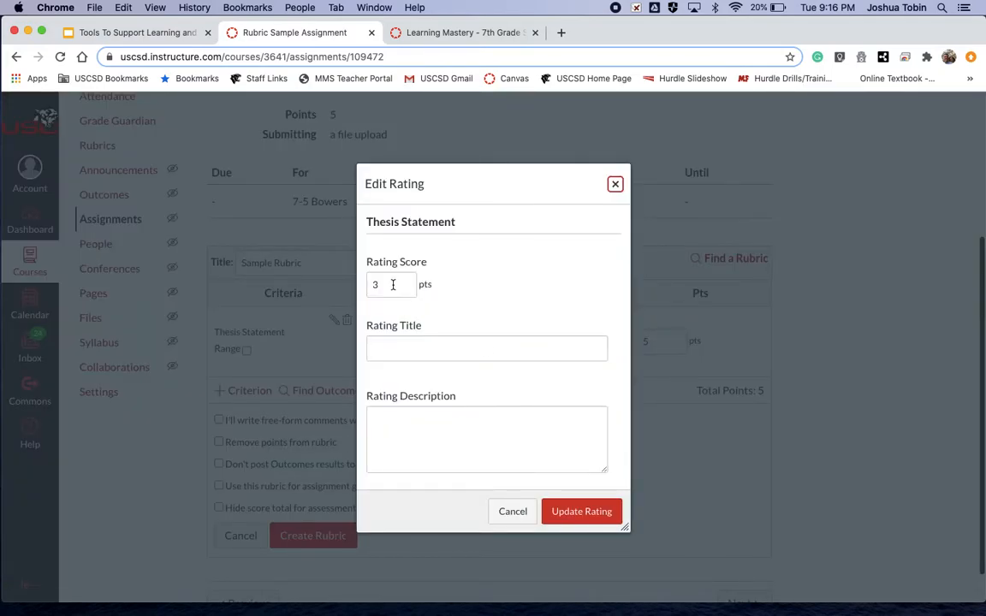
click(374, 284)
key(BackSpace)
text(4)
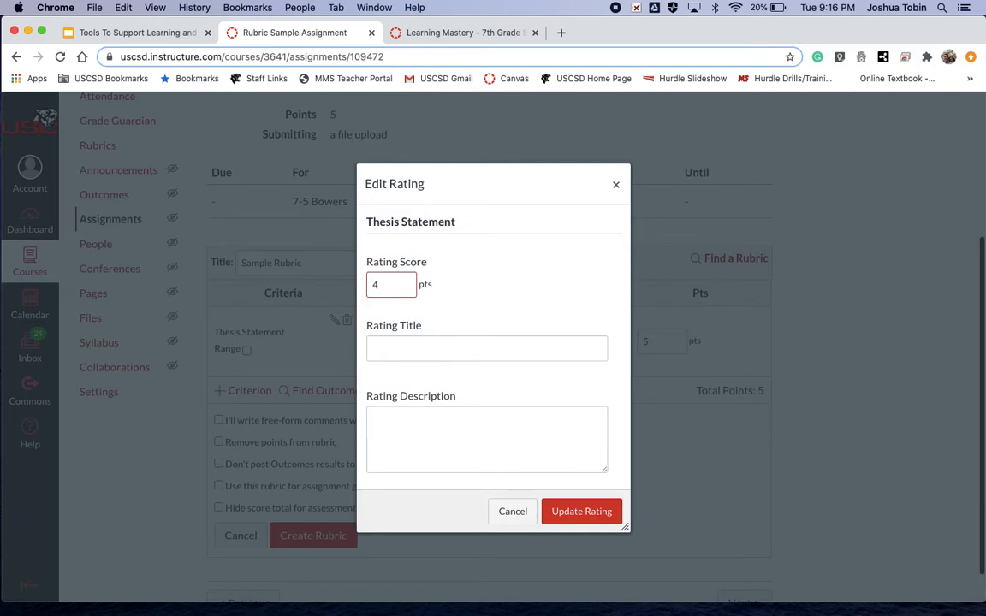
click(468, 345)
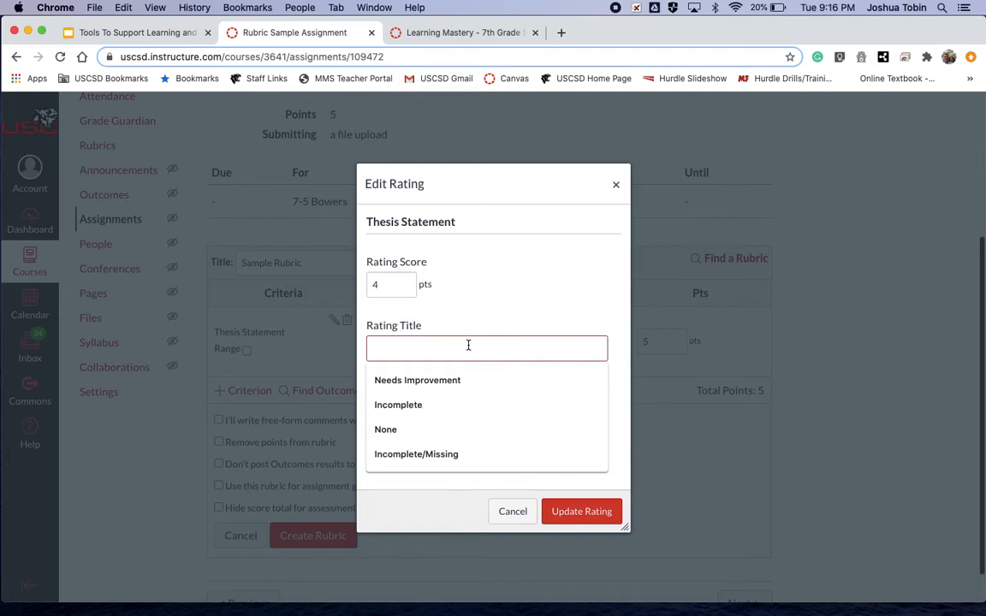
text(Near Mastery)
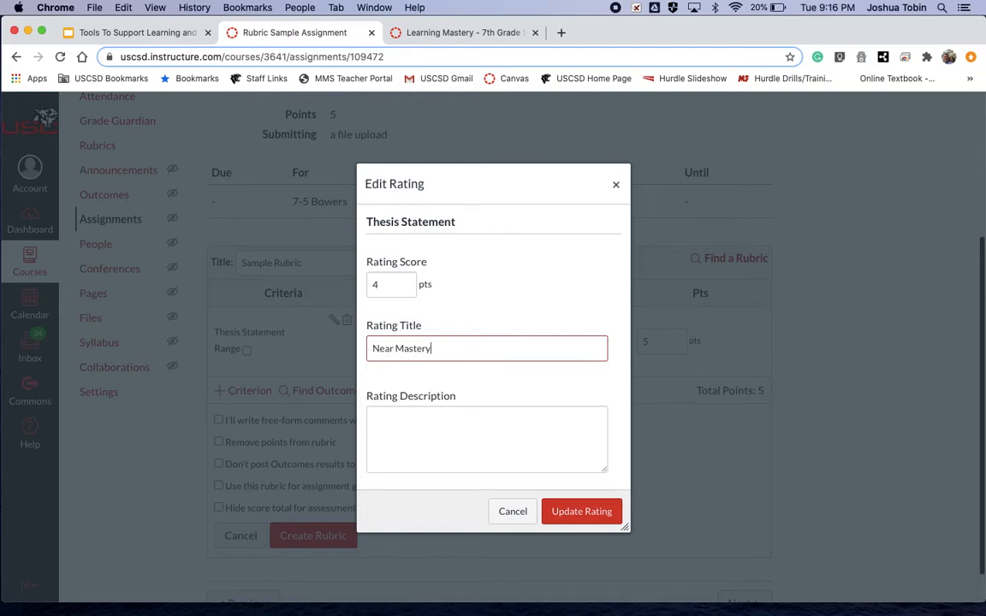
click(456, 421)
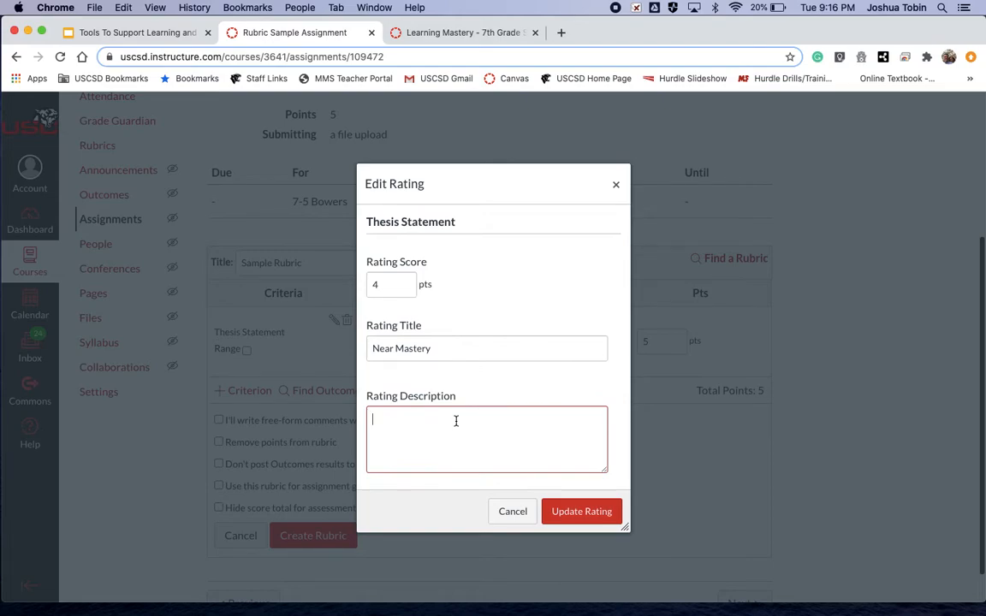
text(One item in the thesis statement is missing)
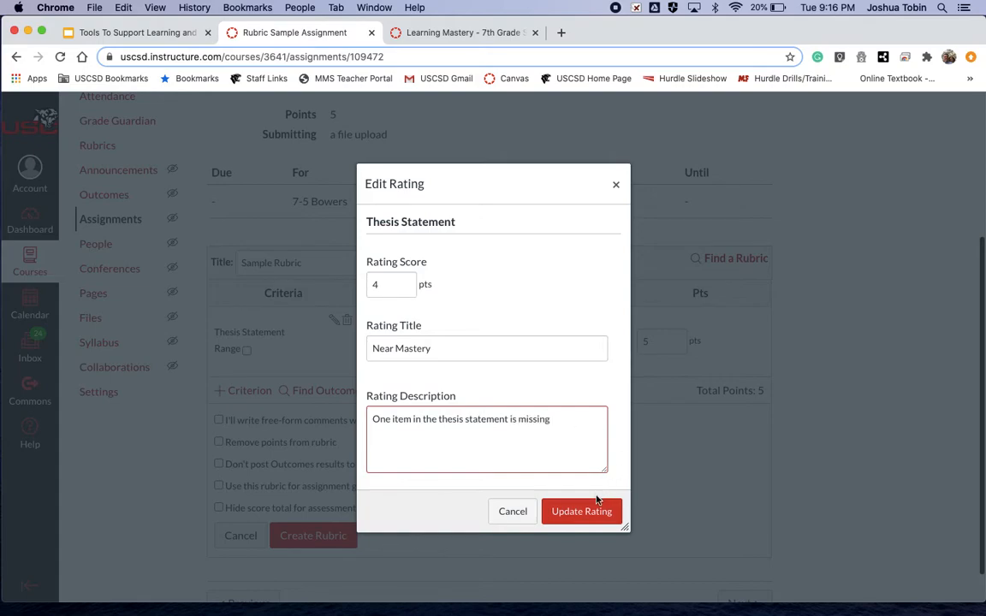
click(598, 513)
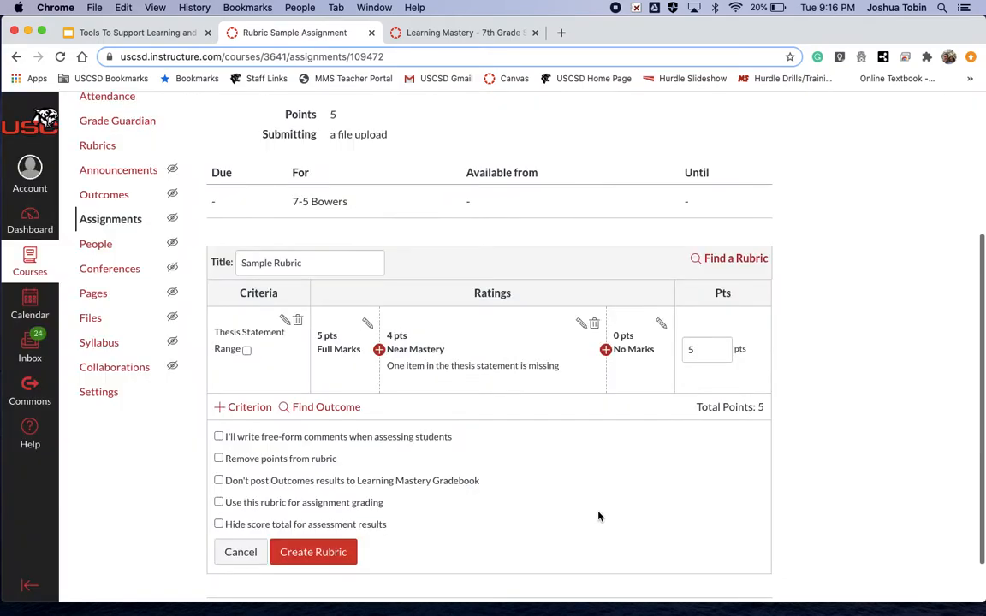
Add a 3-point "Developing" rating to Thesis Statement between Near Mastery and No Marks.
click(605, 350)
double_click(376, 308)
text(3)
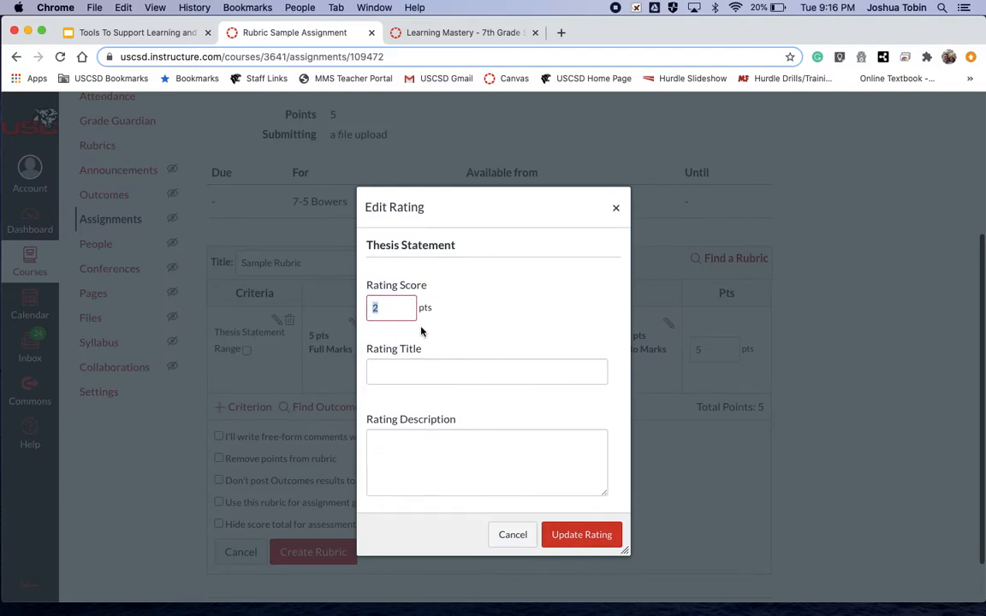
click(475, 379)
text(Developing)
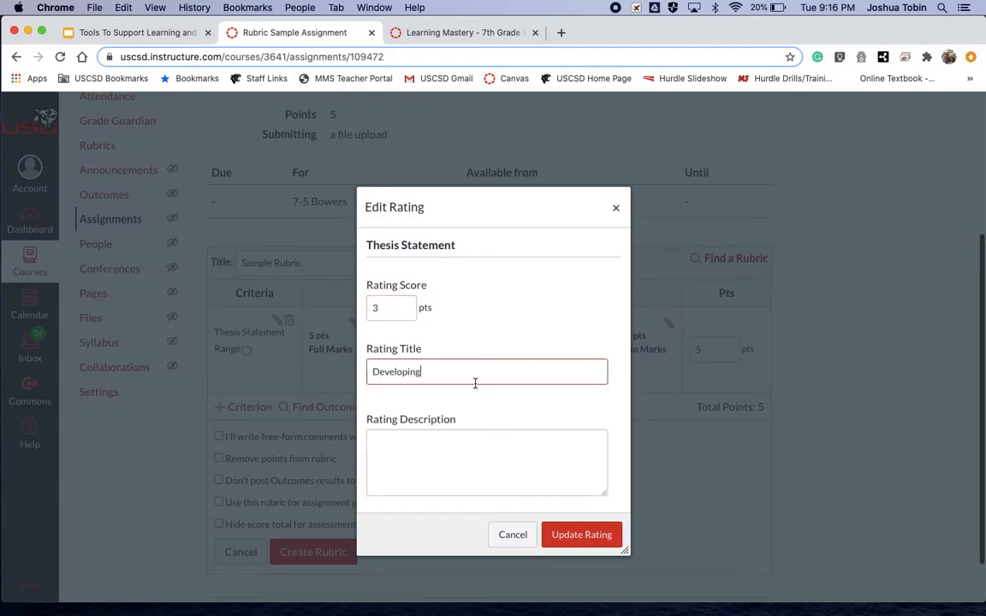
click(574, 534)
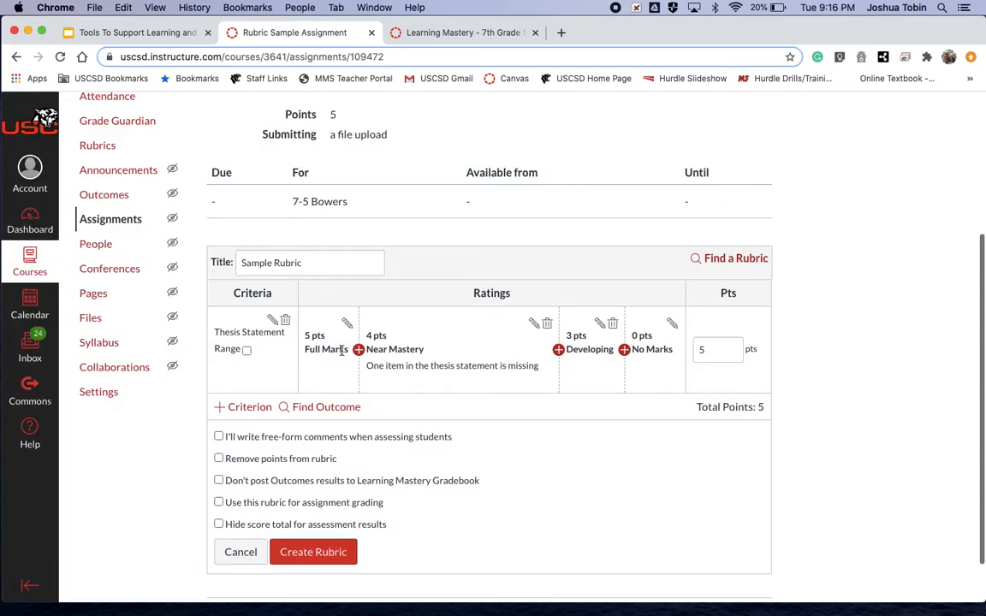
Duplicate the Thesis Statement criterion and set the copy's description to "Citations".
click(250, 409)
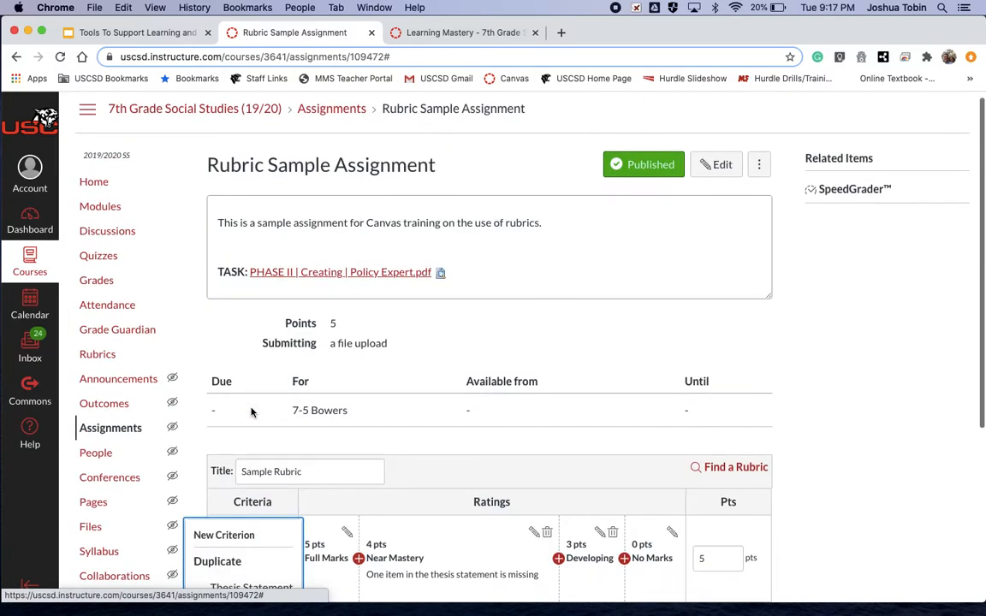
scroll(379, 454, down, 2)
scroll(378, 454, down, 4)
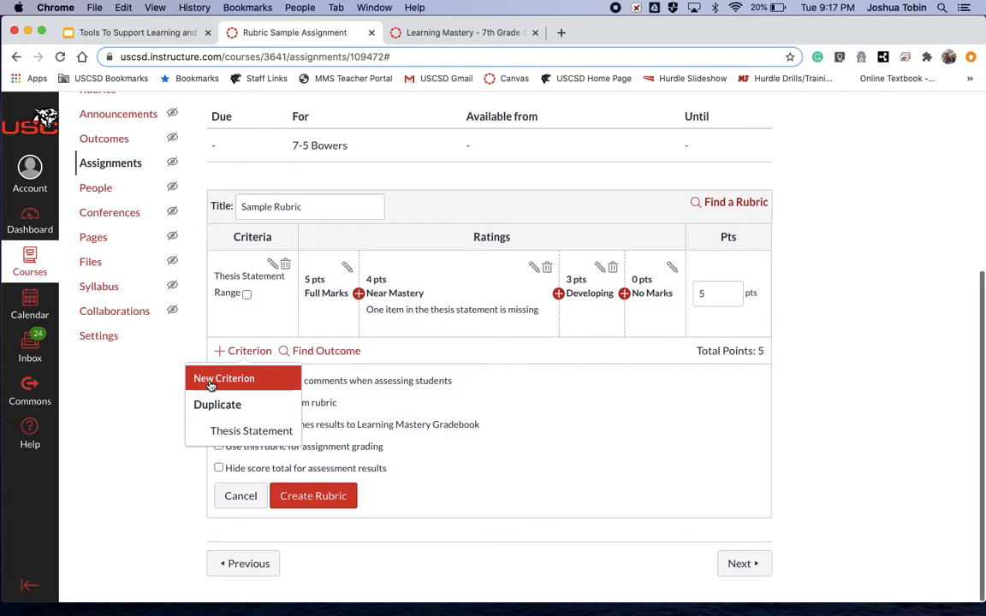
click(248, 432)
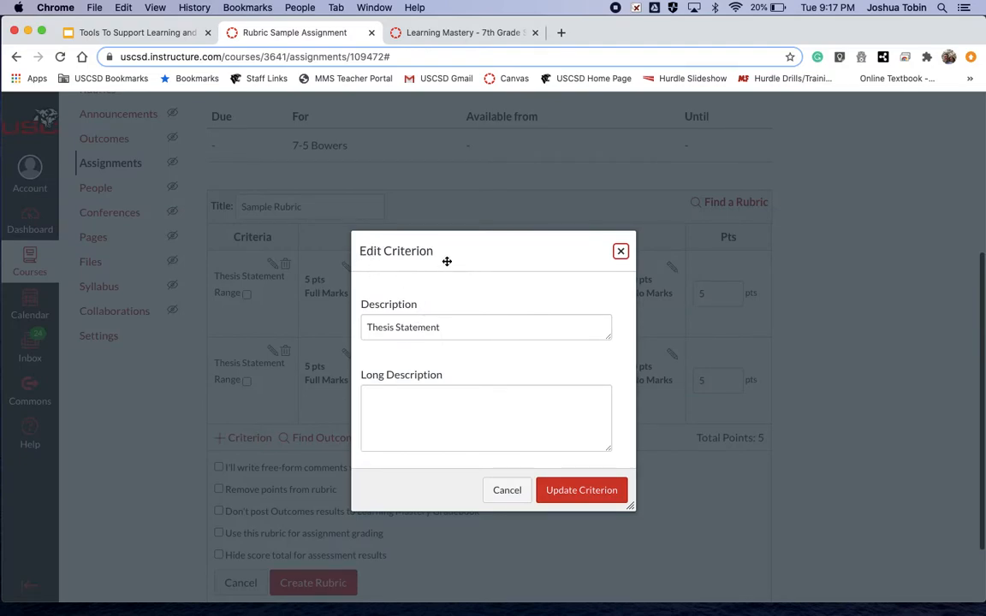
drag(441, 328, 360, 328)
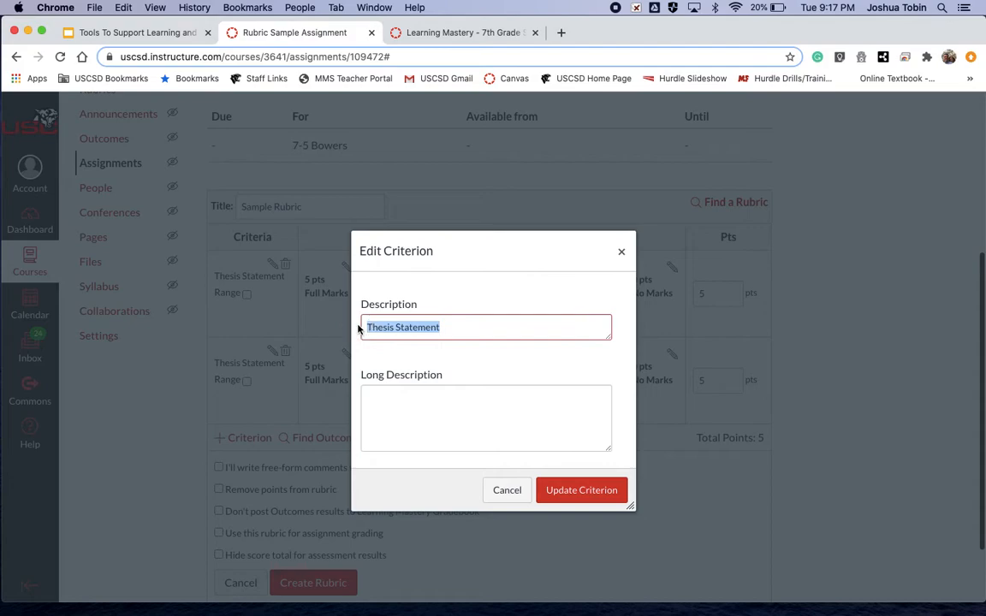
text(Citations)
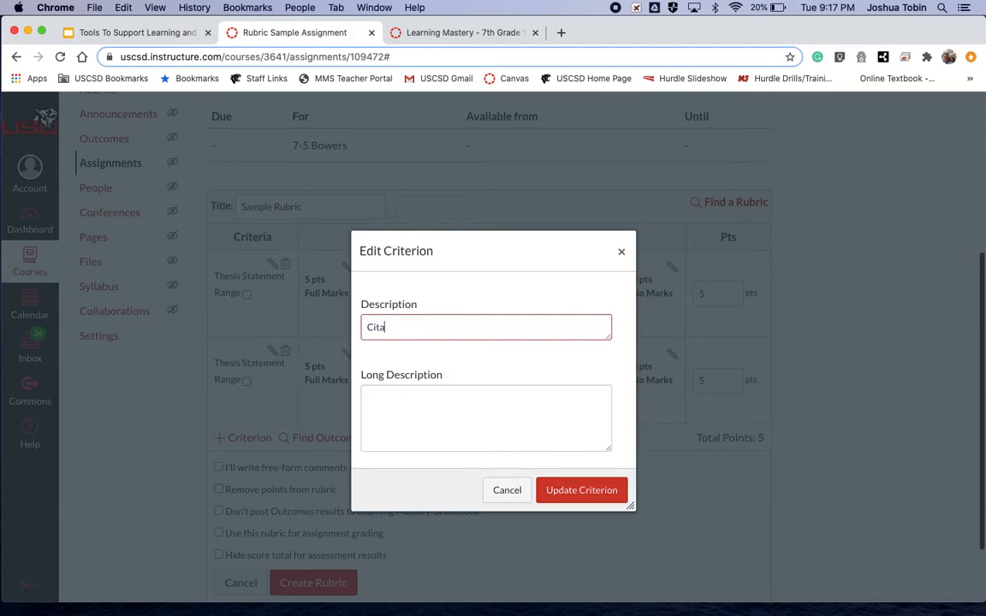
click(587, 491)
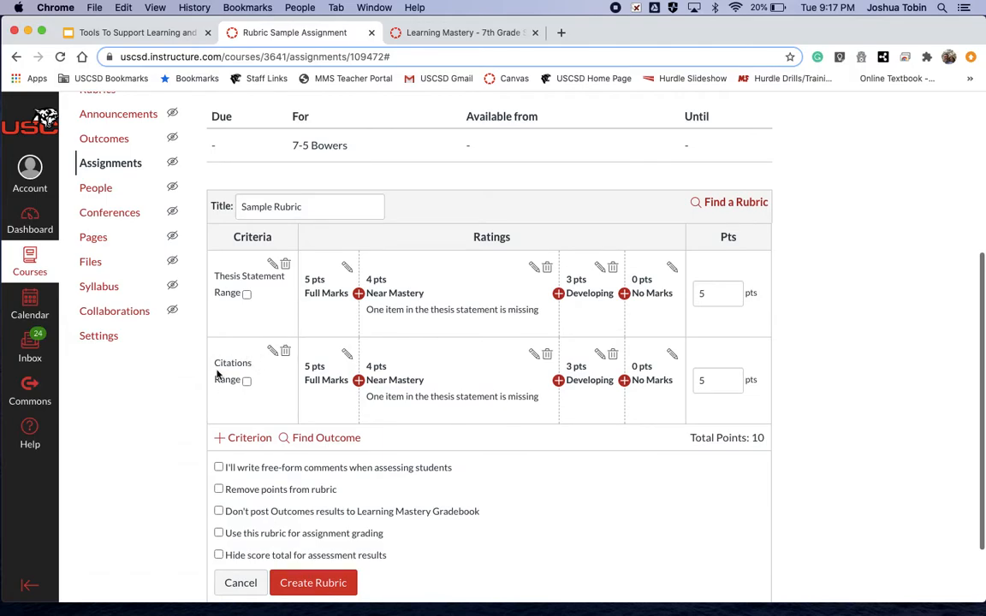
Enable the rubric for assignment grading and create it, leaving the assignment's points different from the rubric's total.
scroll(354, 396, down, 3)
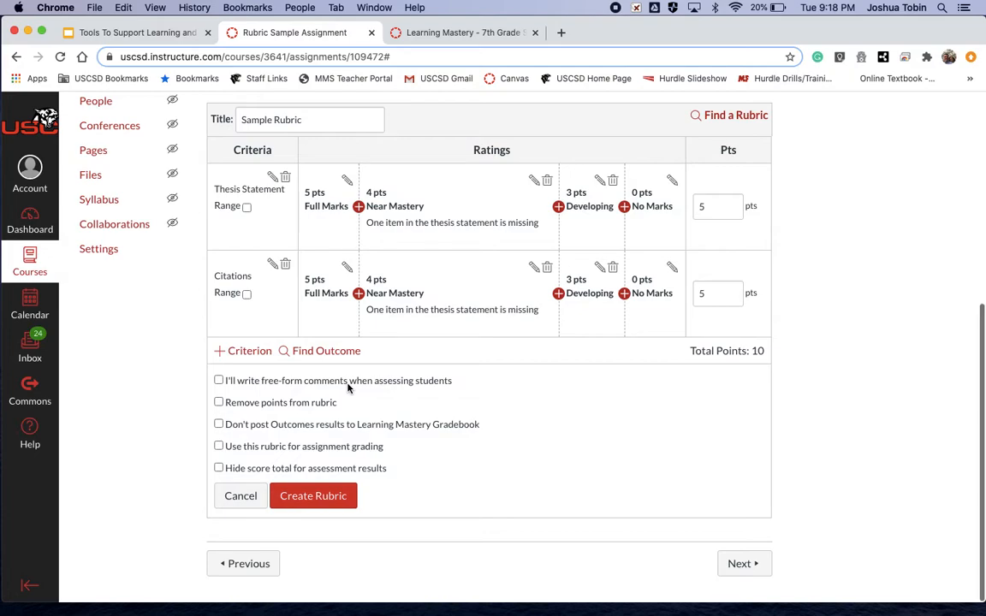
click(219, 448)
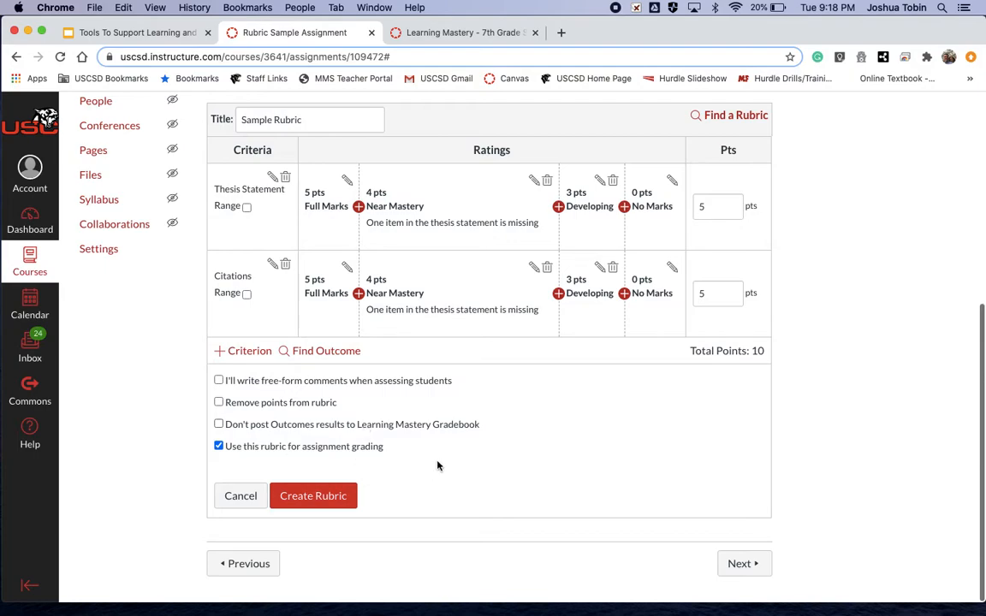
scroll(333, 306, up, 1)
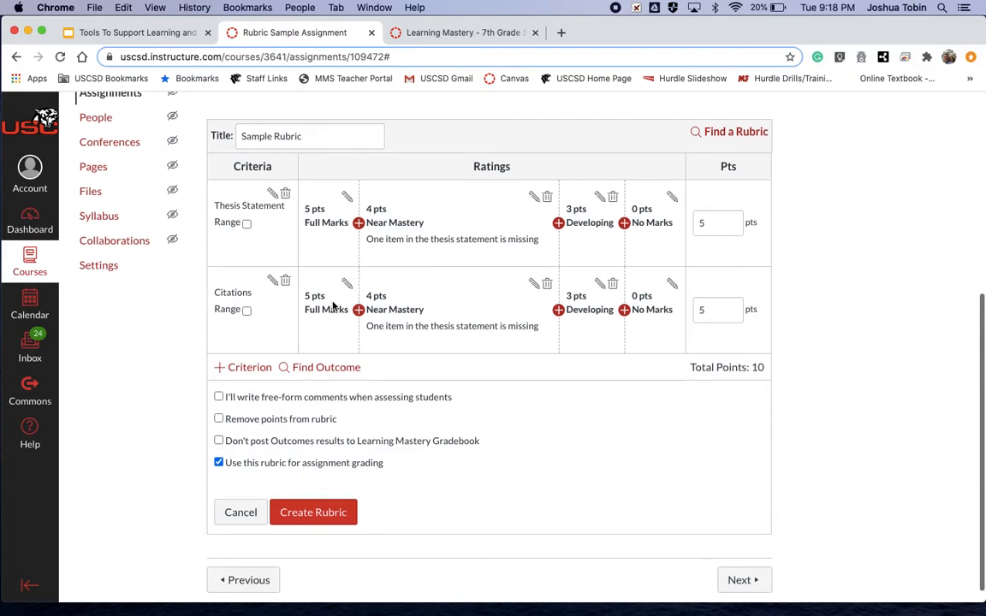
click(318, 519)
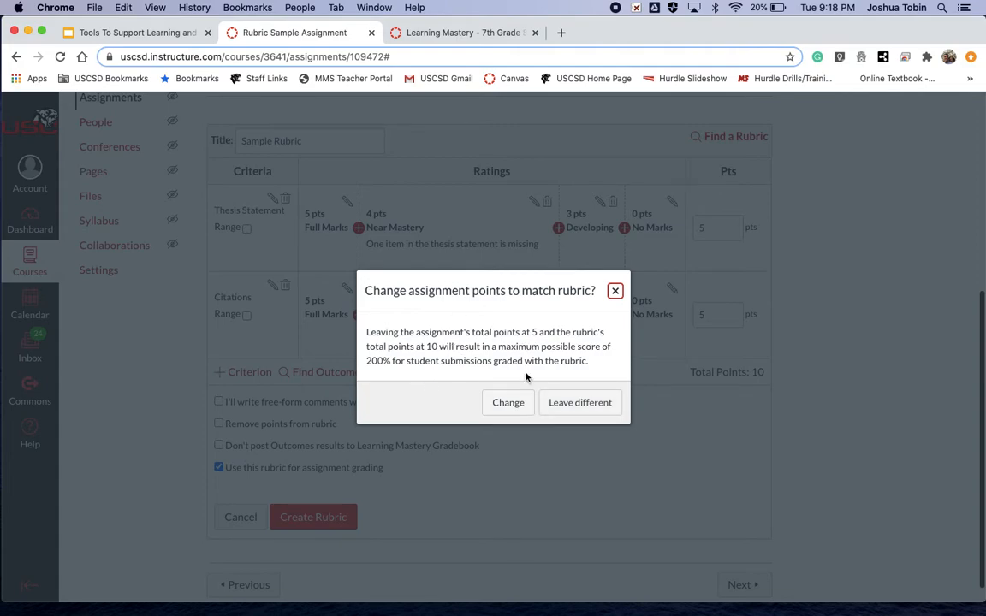
click(580, 402)
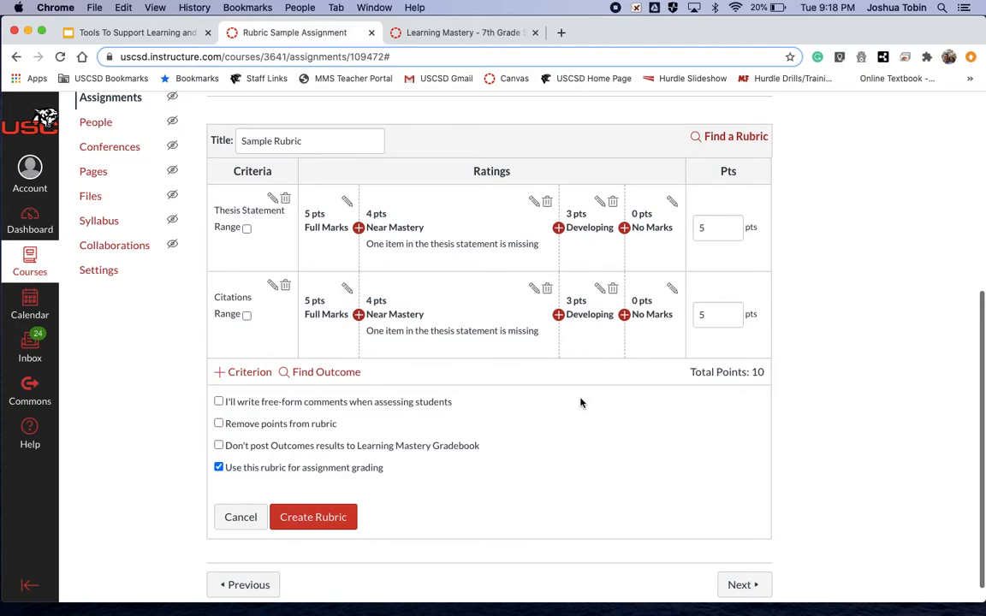
Open the assignment in SpeedGrader, show its rubric and widen the grading pane to about half the window.
scroll(579, 402, up, 8)
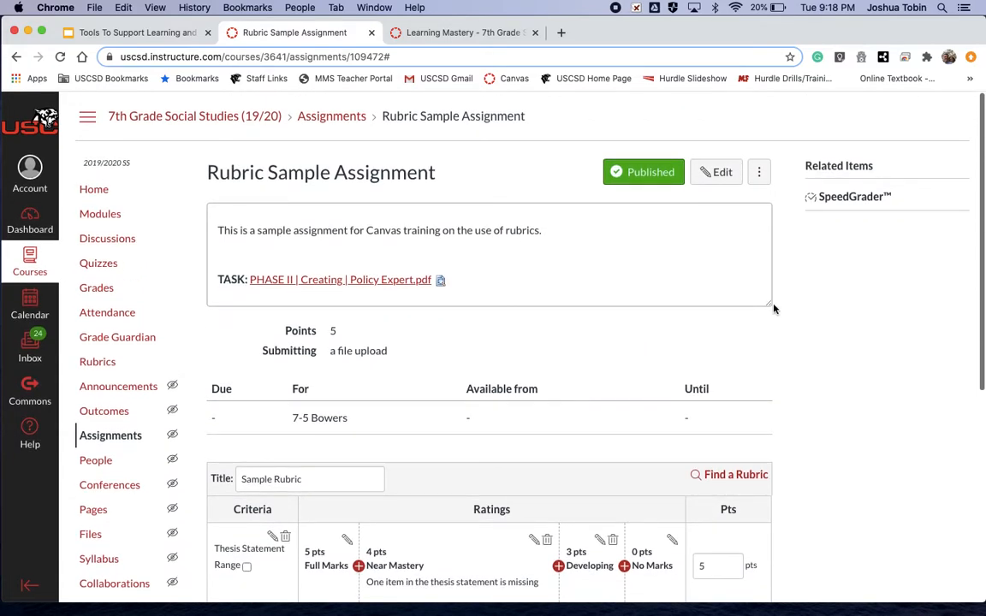
click(840, 199)
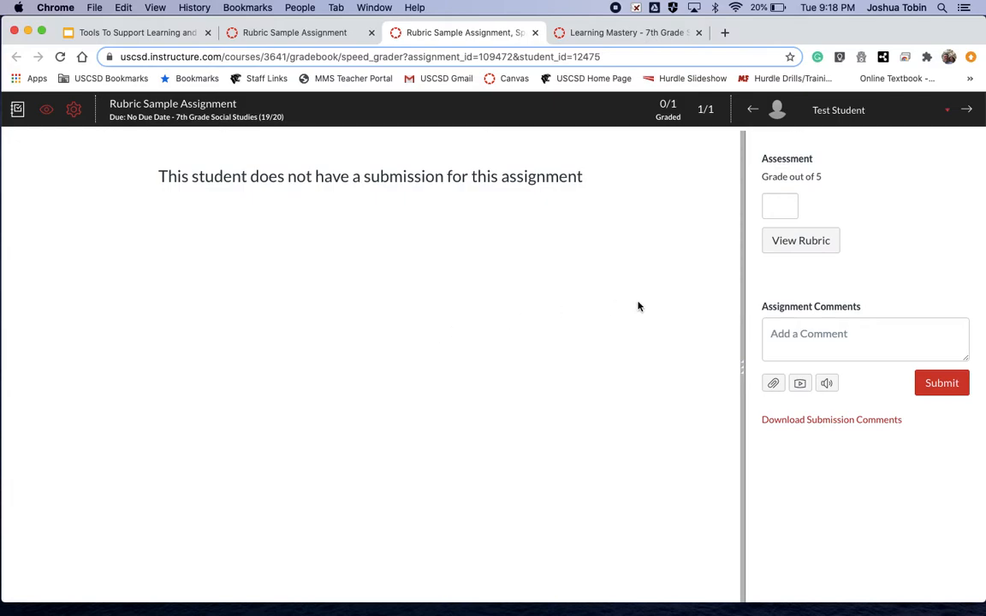
click(809, 245)
drag(741, 281, 474, 337)
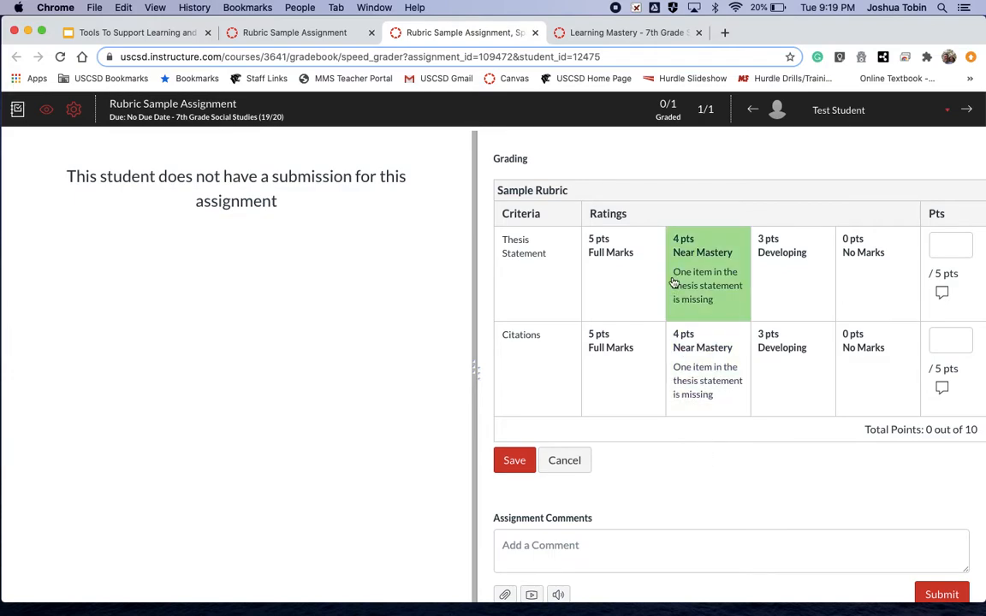
Rate Thesis Statement as Full Marks and Citations as Near Mastery for the test student, and save the assessment.
click(638, 282)
click(722, 355)
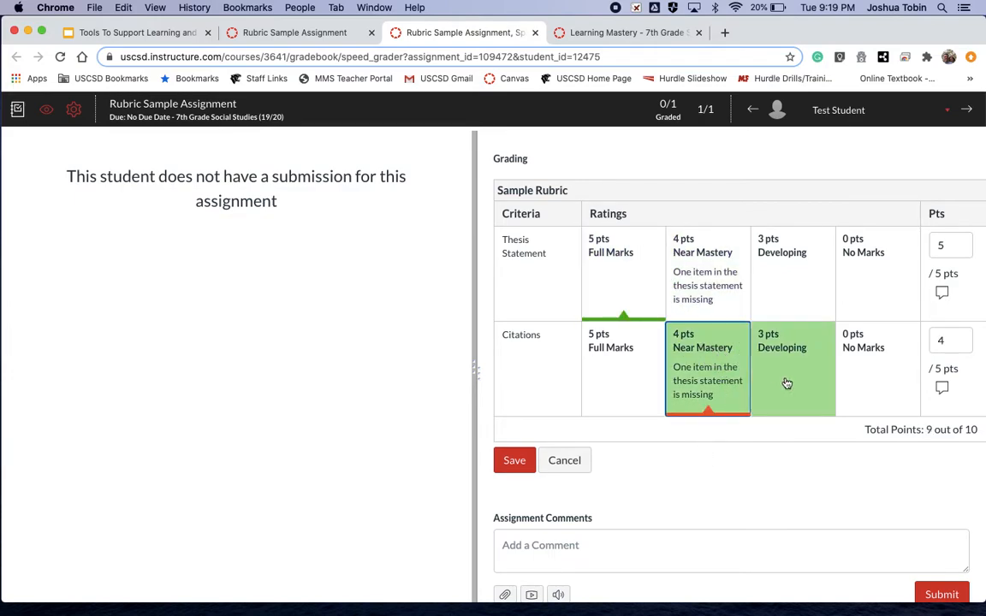
click(514, 463)
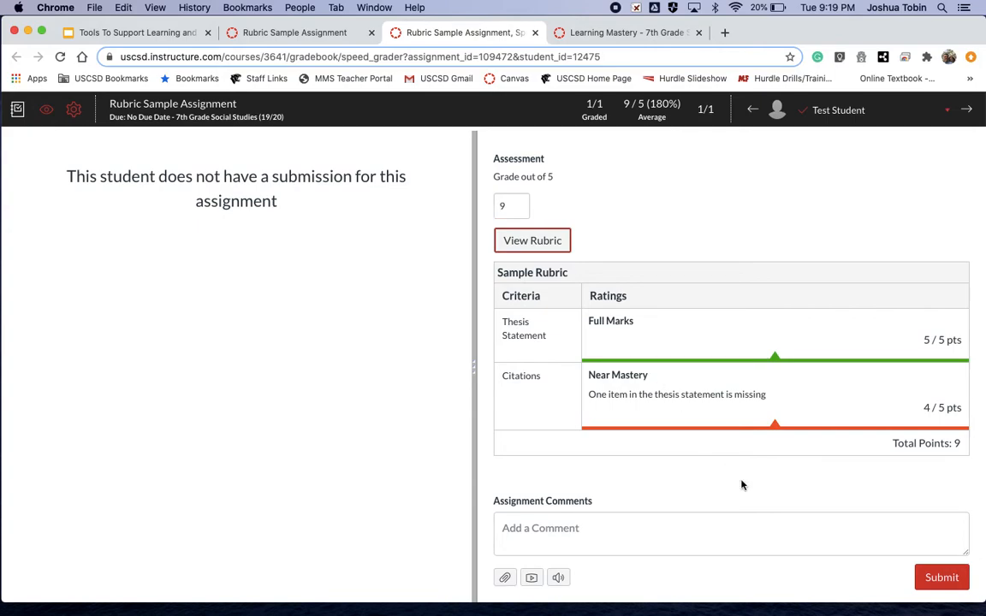
Advance to the next student in SpeedGrader, and open the search for existing rubrics from the Rubric Sample Assignment page.
click(968, 110)
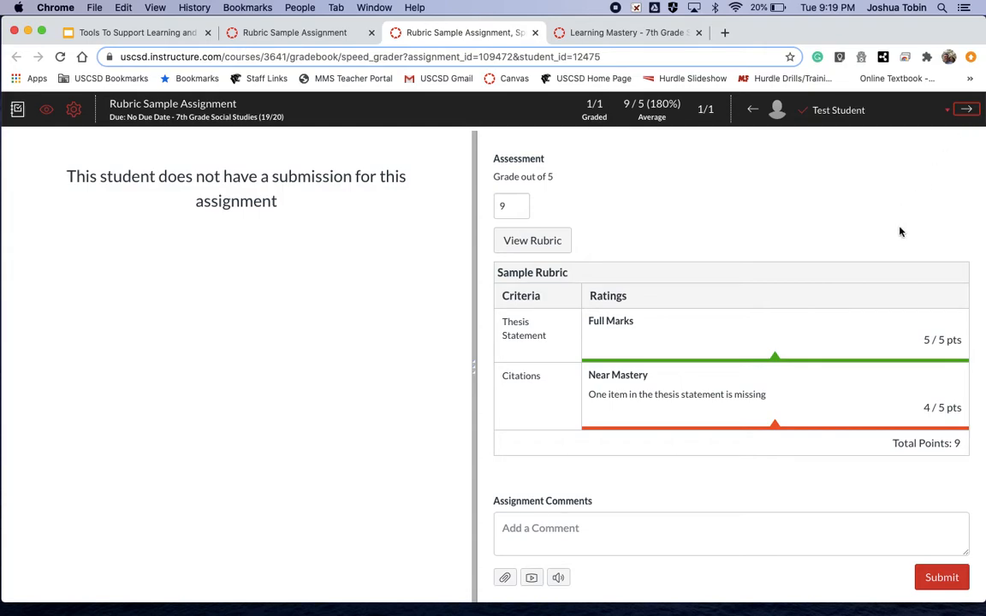
click(292, 33)
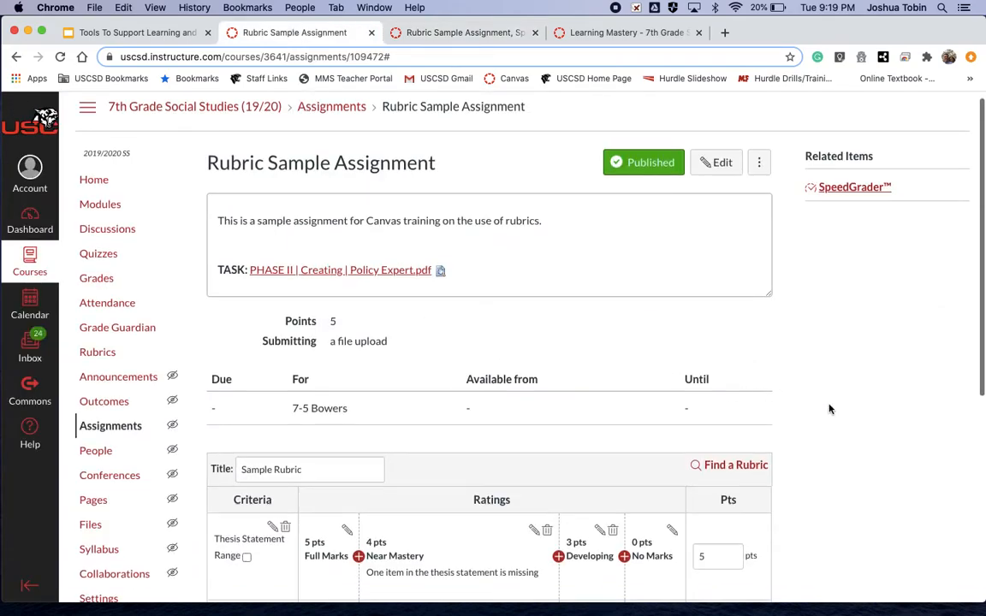
scroll(828, 409, down, 2)
scroll(825, 433, down, 2)
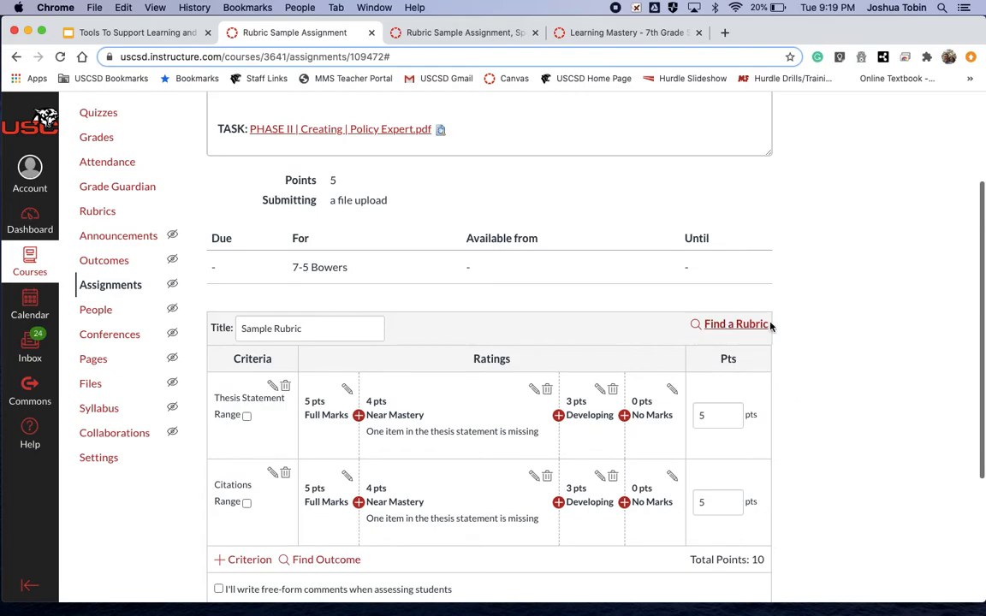
click(725, 330)
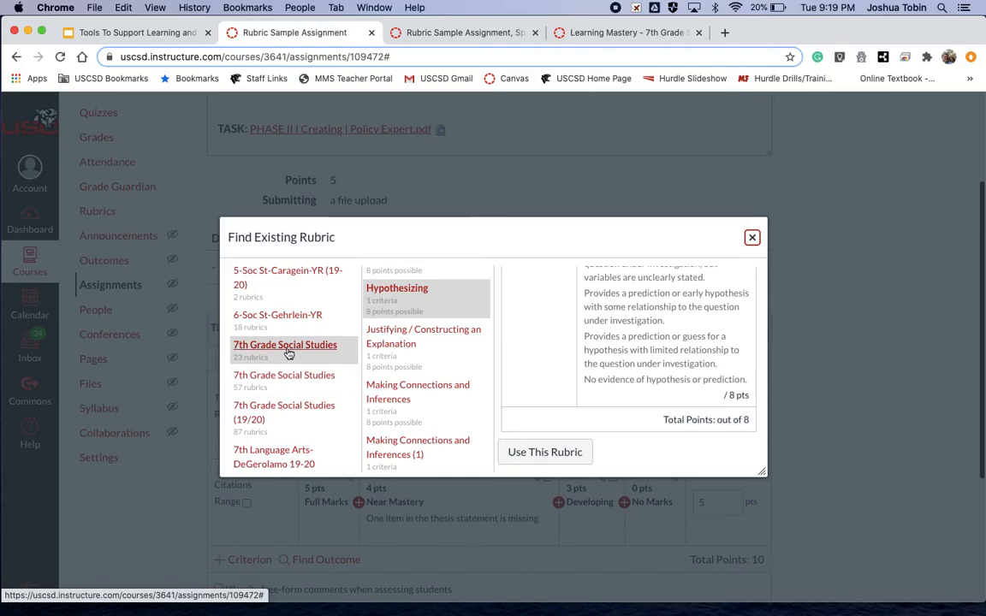
Replace the assignment's rubric with "AS7: Justifying / Constructing an Explanation" from the 7th Grade Social Studies course that has 57 rubrics.
click(318, 378)
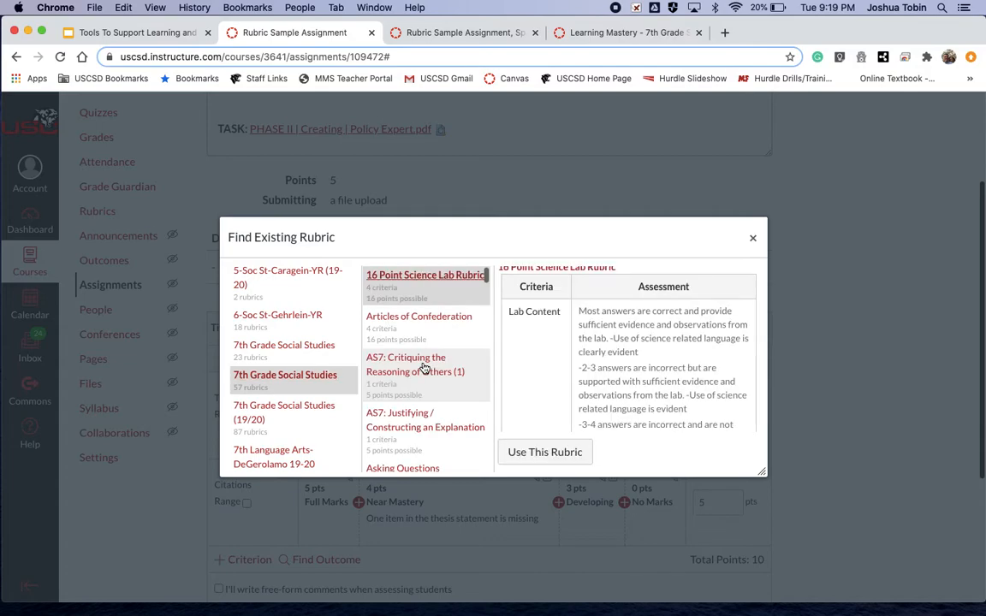
scroll(421, 313, down, 2)
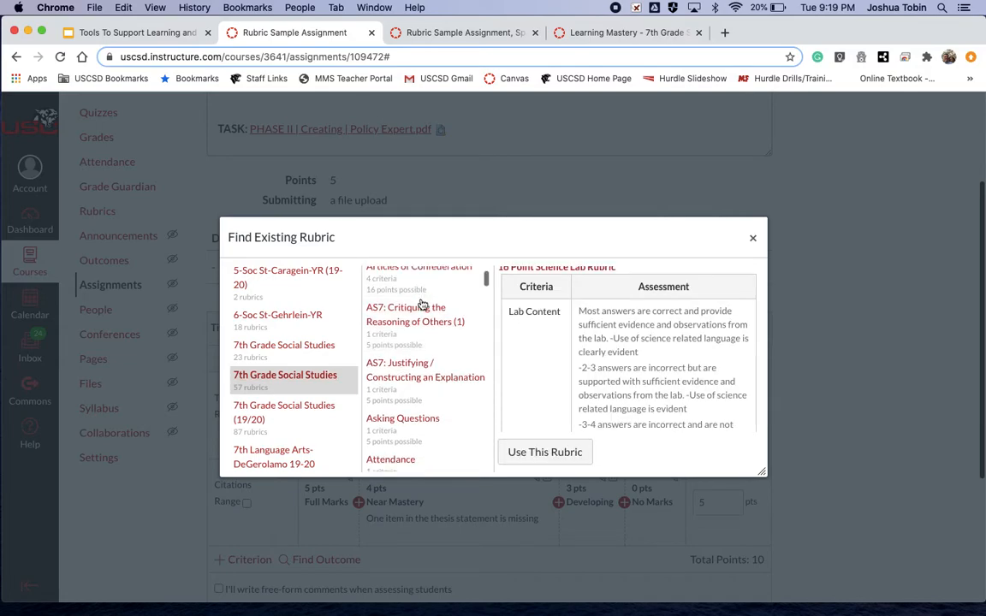
scroll(422, 304, down, 1)
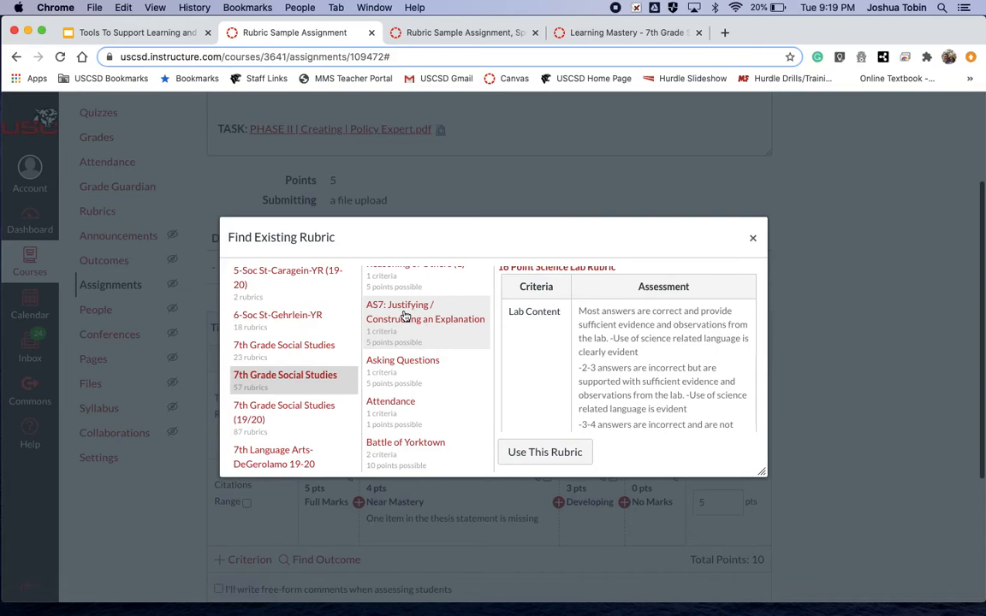
click(407, 317)
scroll(570, 328, down, 3)
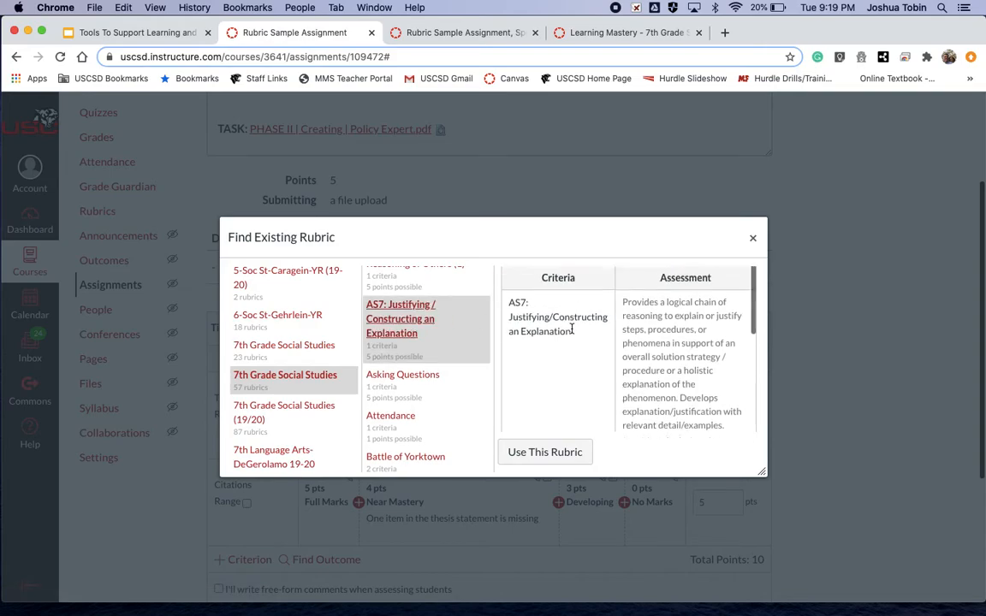
scroll(572, 328, down, 5)
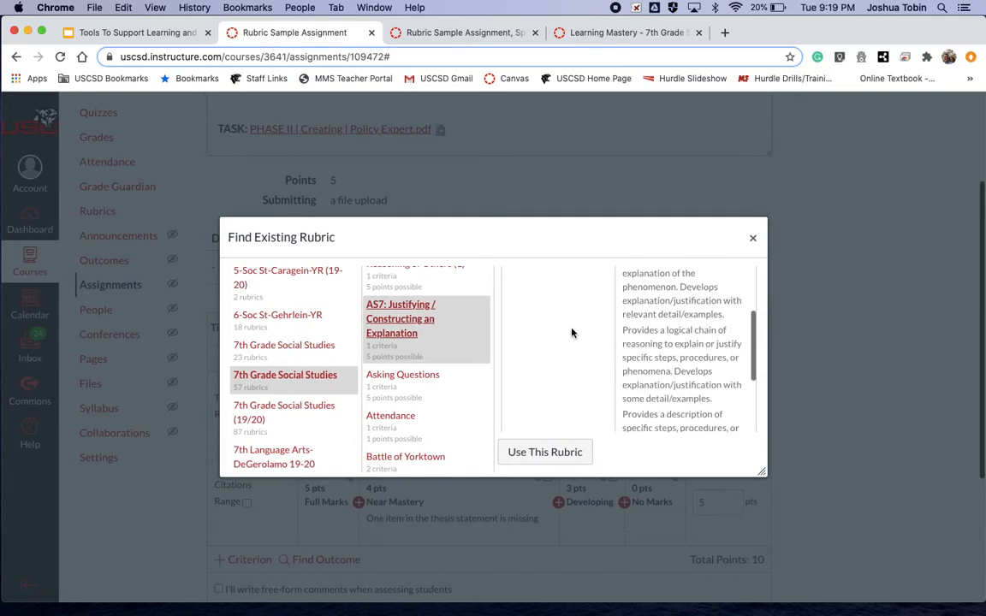
click(553, 458)
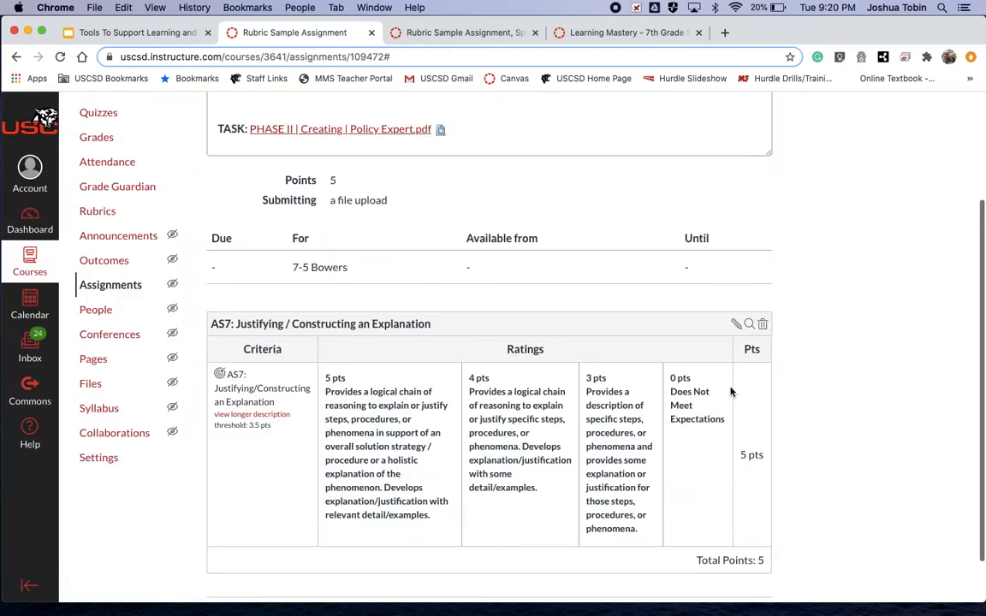
scroll(758, 292, down, 2)
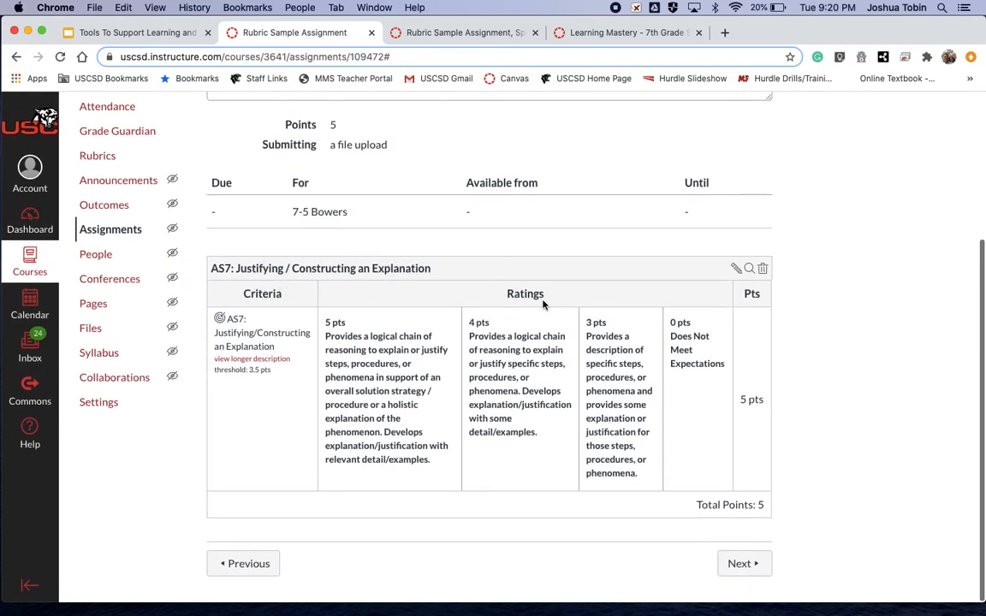
Open the course's Rubrics page and start adding a new rubric.
scroll(543, 304, up, 7)
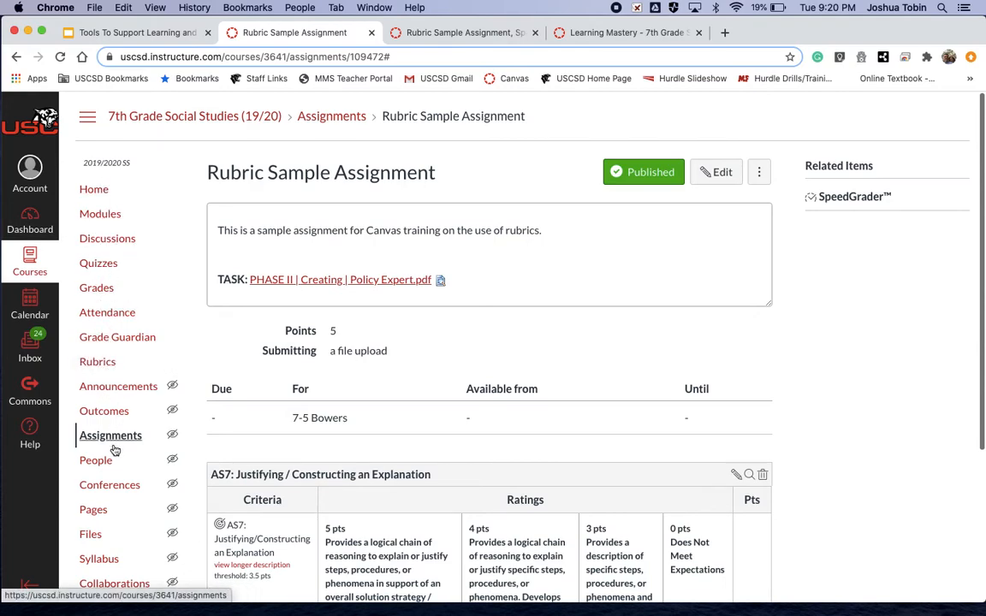
click(97, 362)
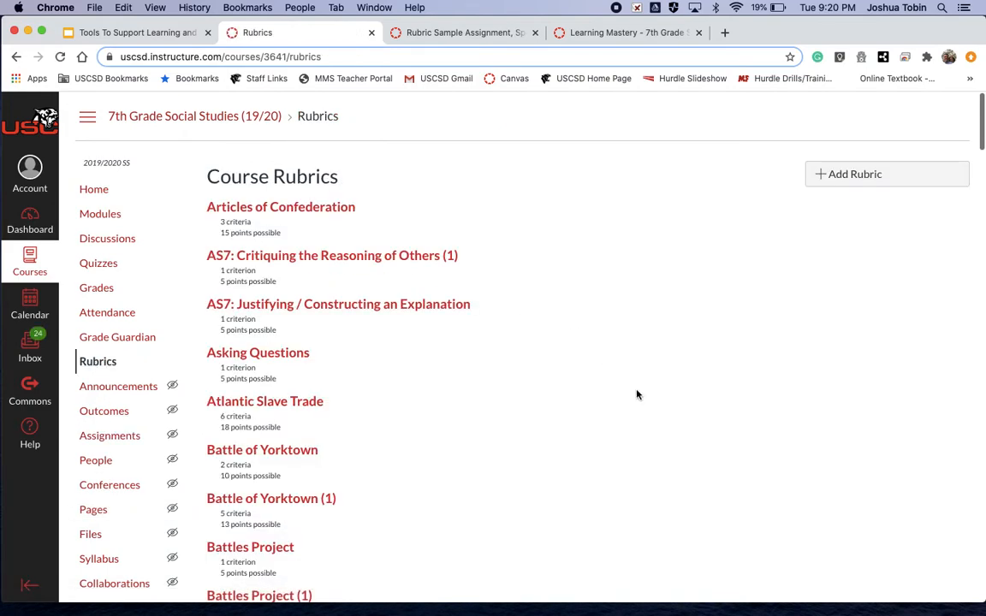
click(854, 175)
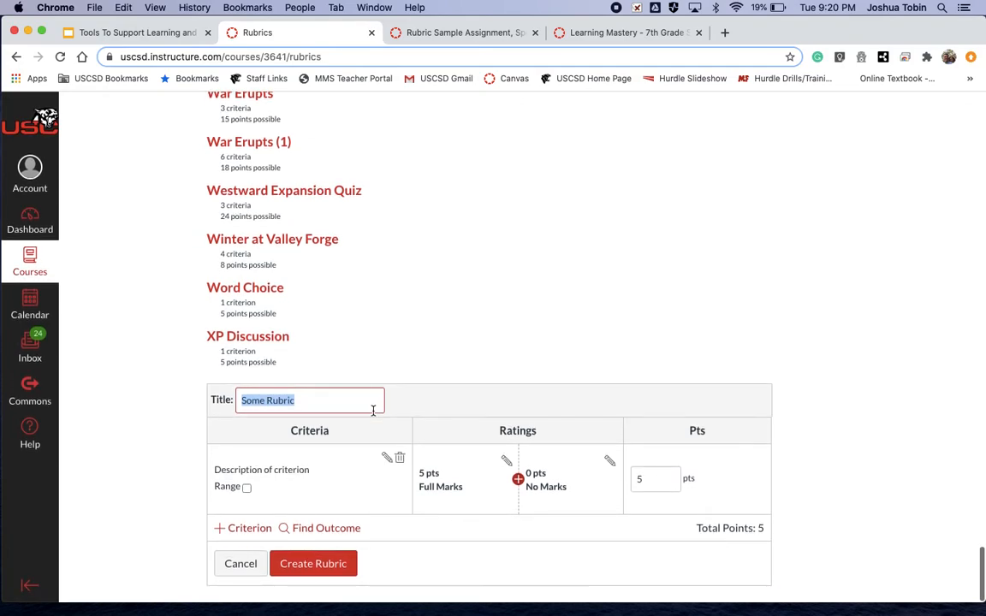
scroll(373, 411, up, 2)
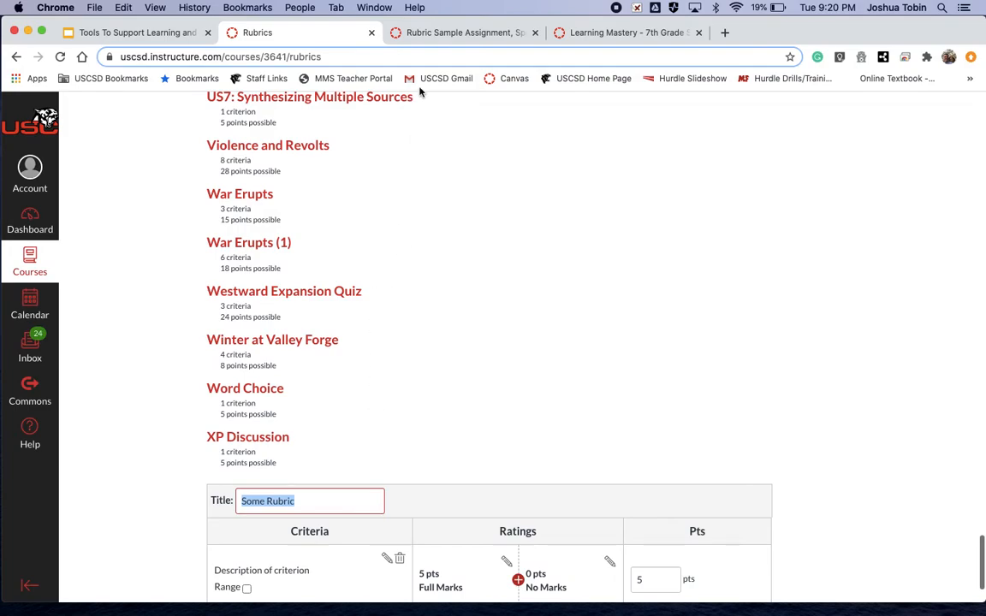
click(451, 34)
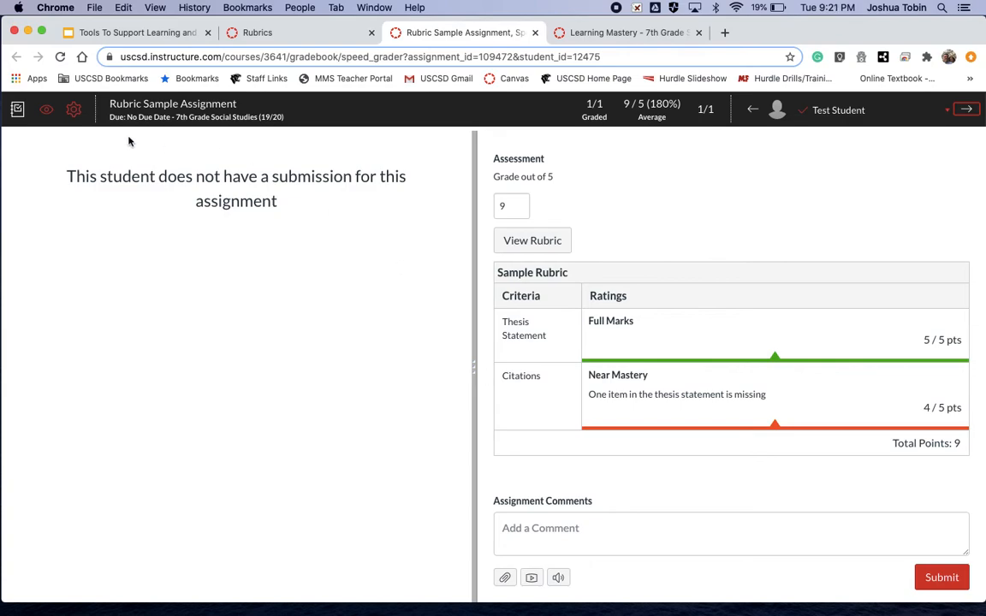
click(278, 35)
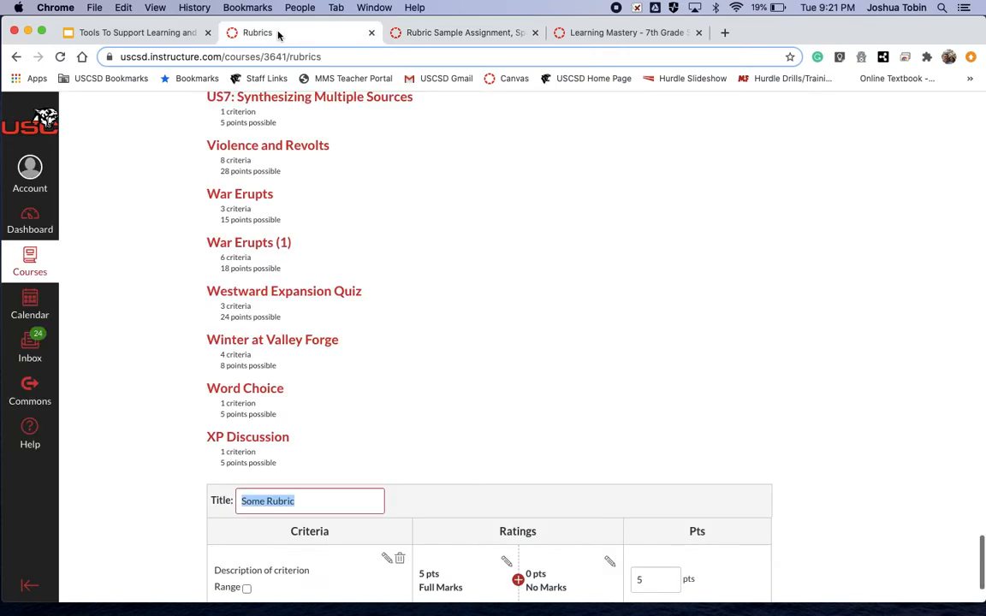
Import the outcome "7SS: WWE3-Conflicts Caused by Westward Expansion" into the new rubric as a criterion.
scroll(419, 365, down, 3)
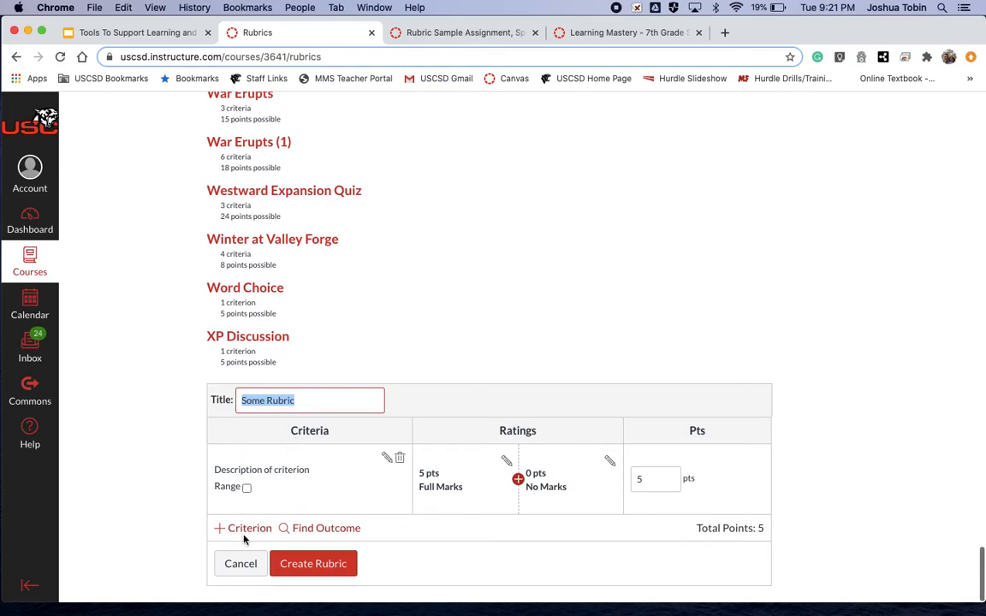
click(331, 531)
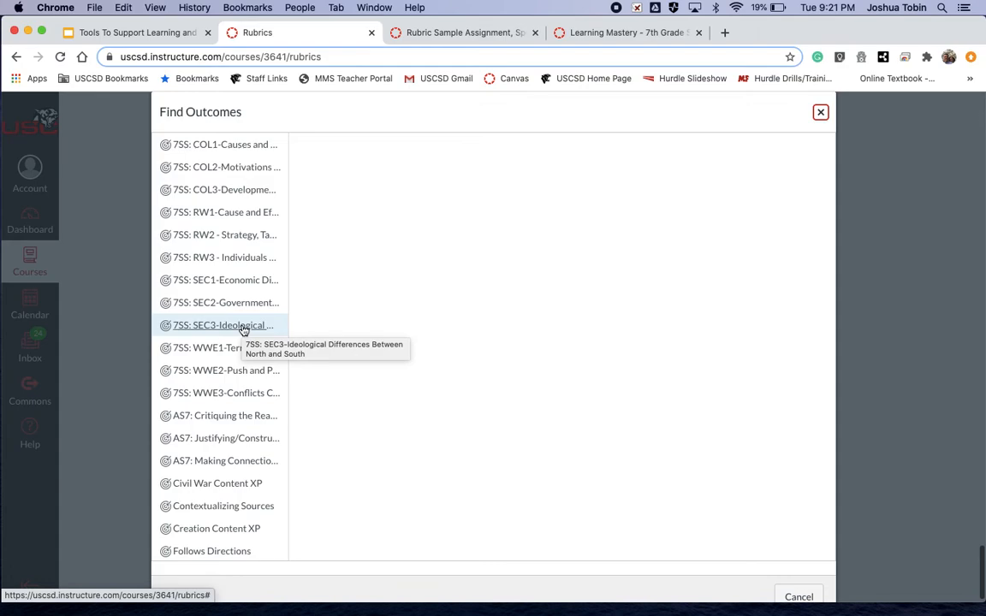
scroll(224, 353, down, 3)
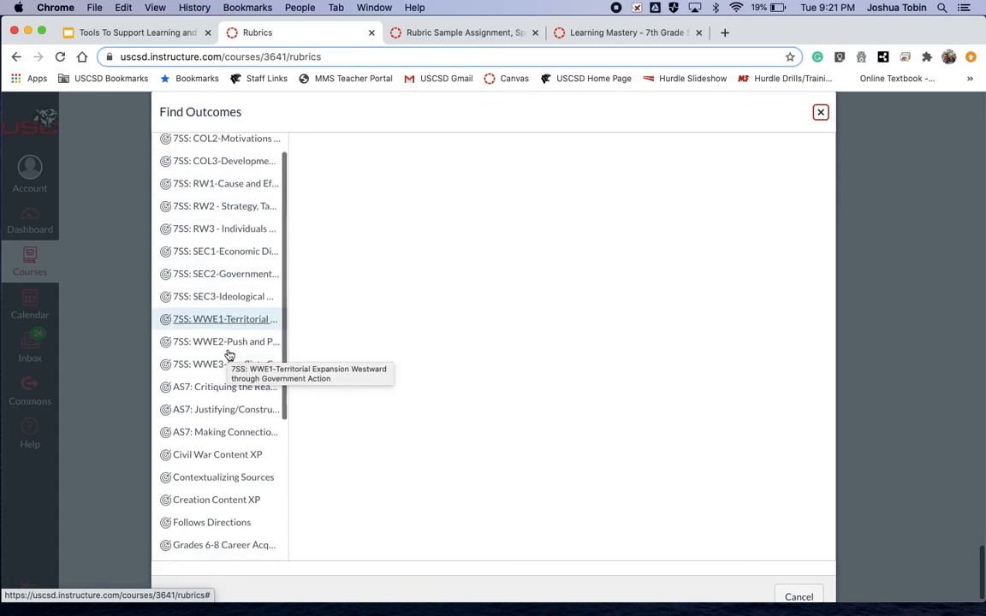
scroll(230, 355, down, 2)
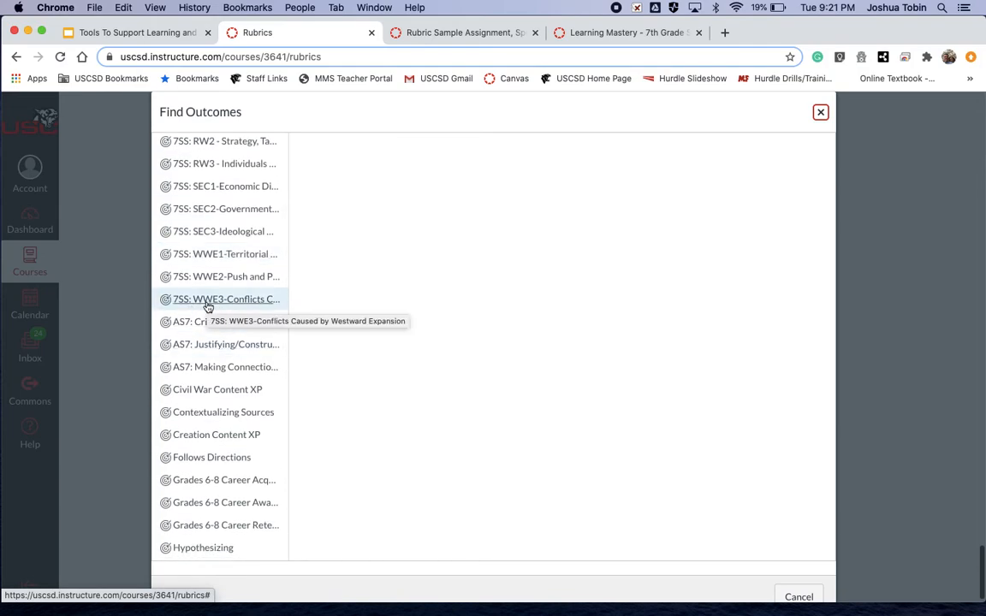
click(207, 304)
scroll(207, 307, down, 5)
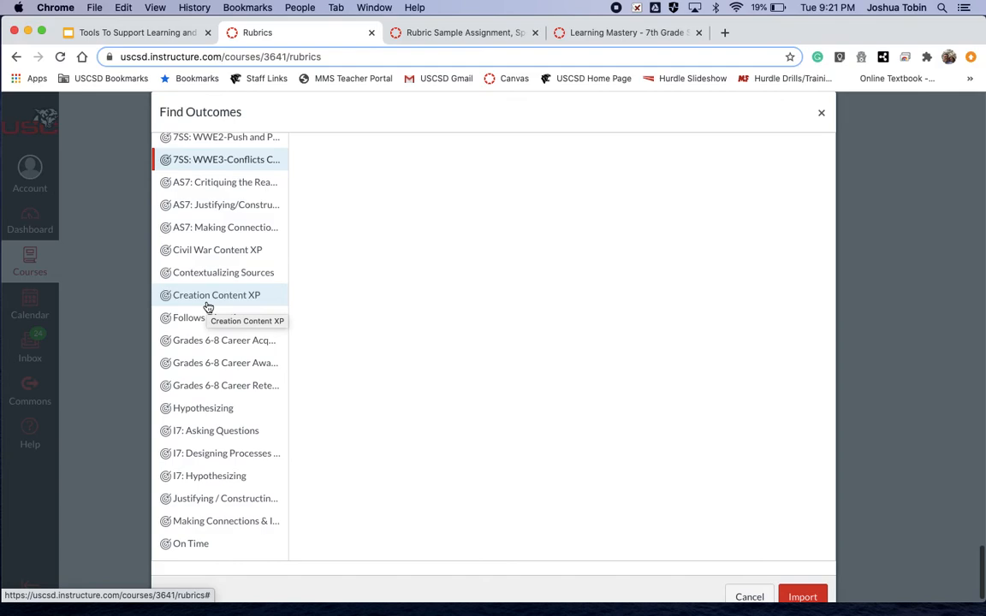
scroll(494, 441, down, 1)
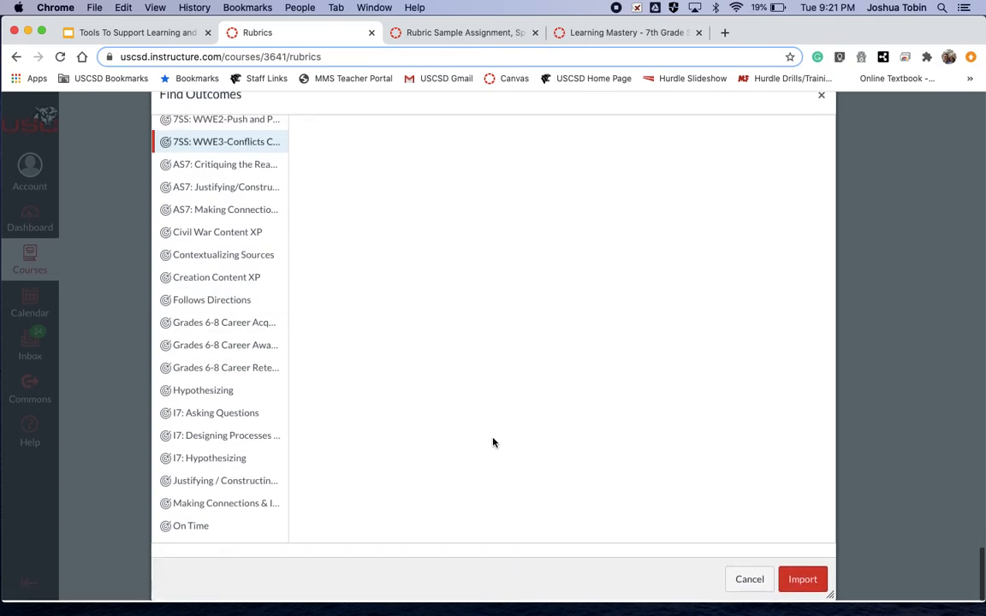
click(802, 584)
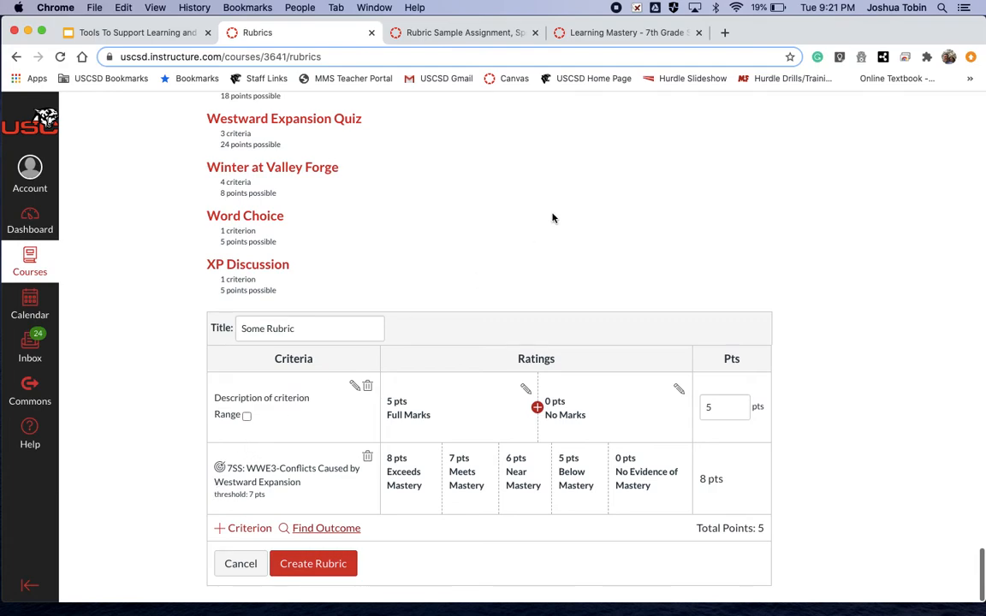
Examine the outcome columns and their mastery breakdowns in the Learning Mastery gradebook, and return to SpeedGrader.
click(627, 35)
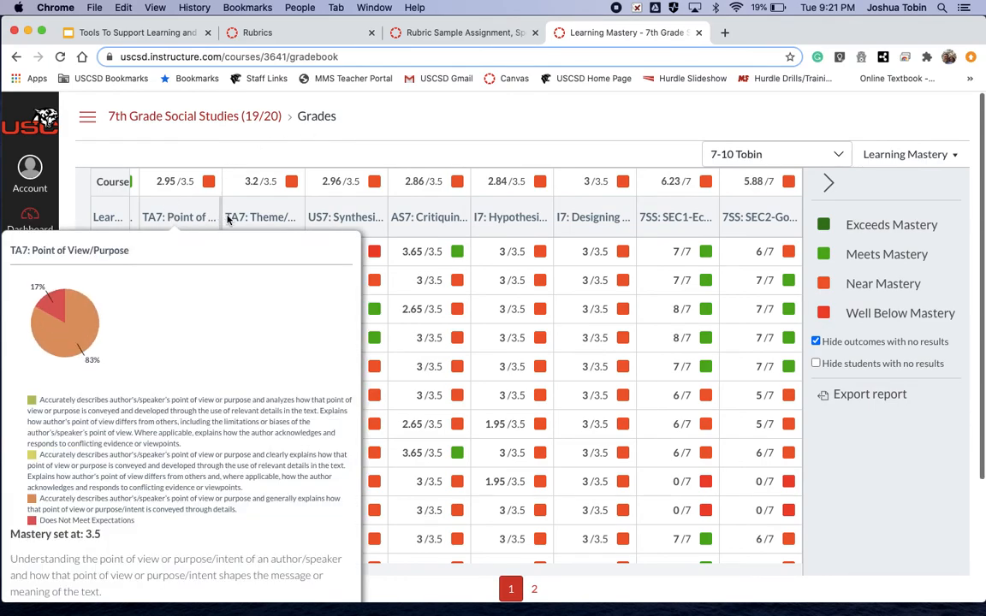
mouse_move(273, 224)
mouse_move(434, 221)
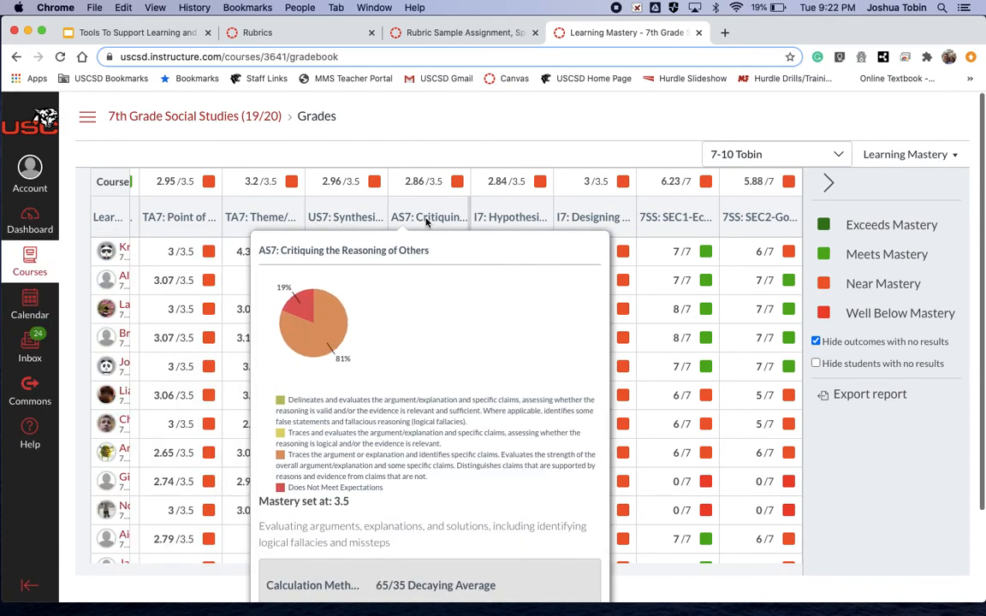
mouse_move(492, 218)
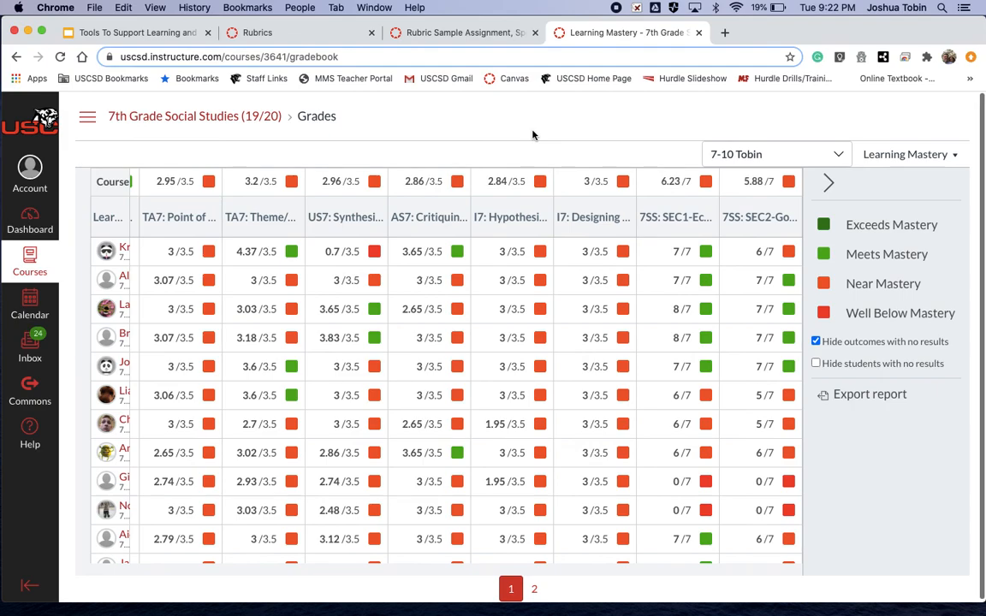
click(447, 32)
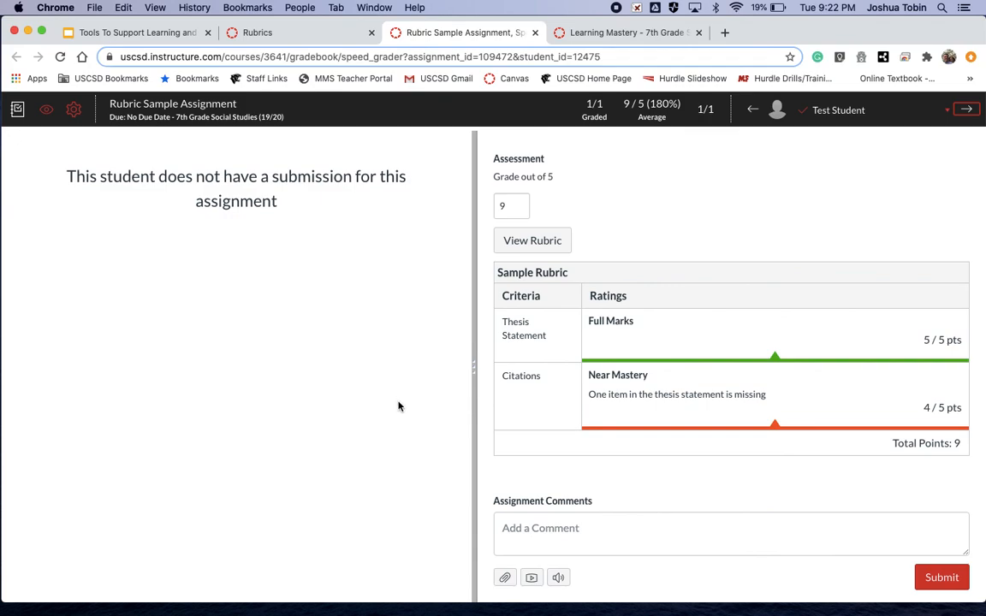